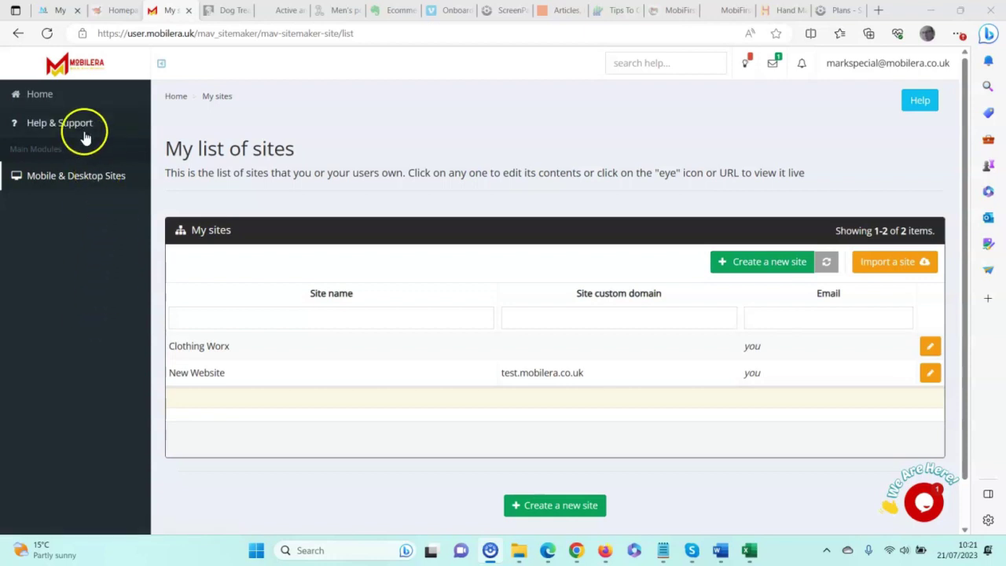
- Go to the Home page and open the Help Center from Help & Support
left_click(43, 98)
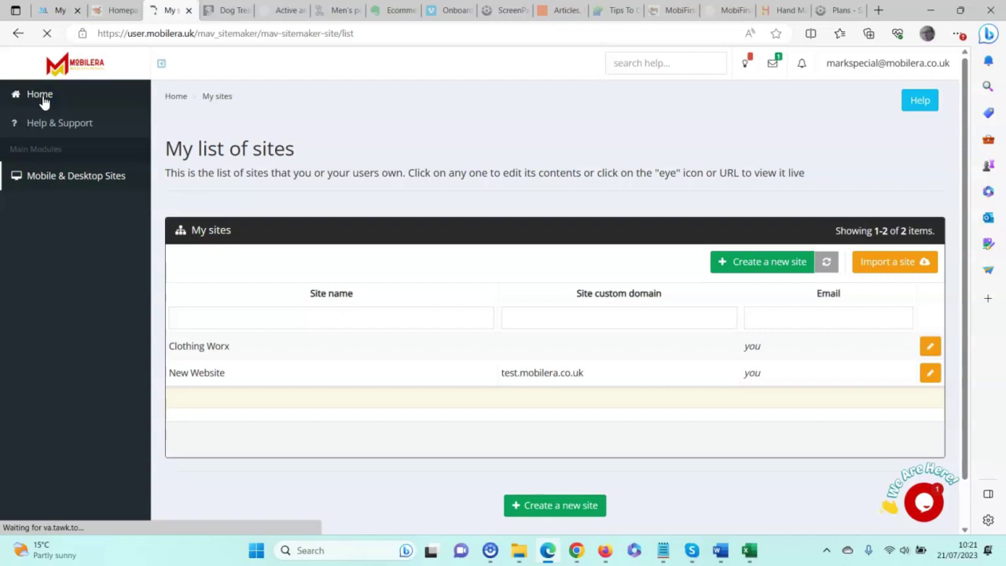
left_click(67, 123)
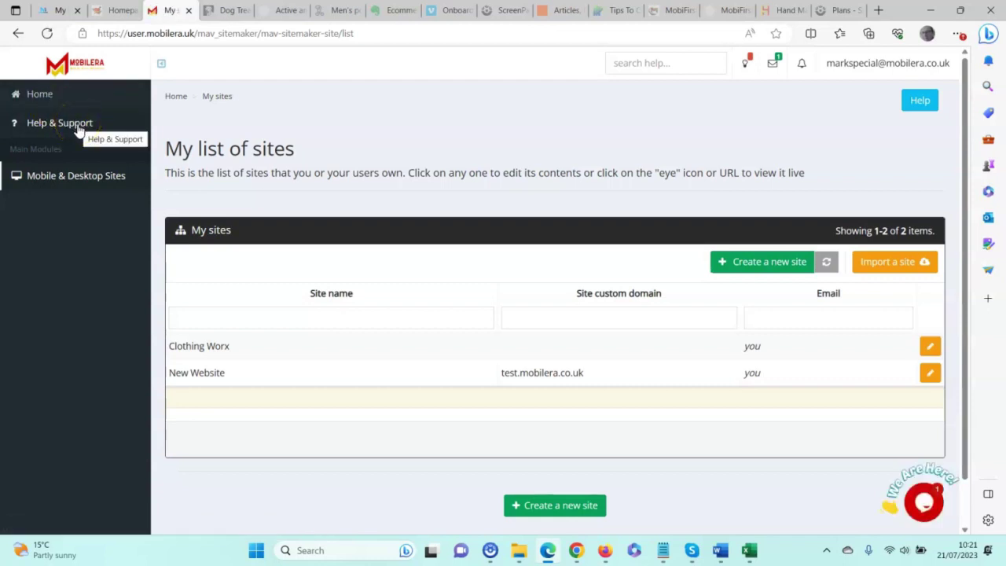
left_click(78, 127)
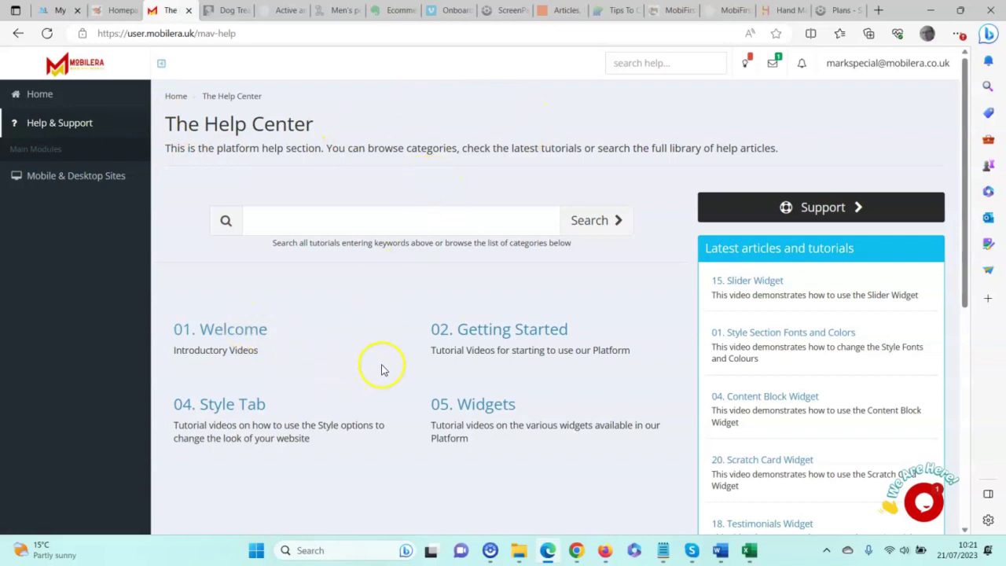
scroll(381, 368, "down", 2)
scroll(378, 366, "up", 2)
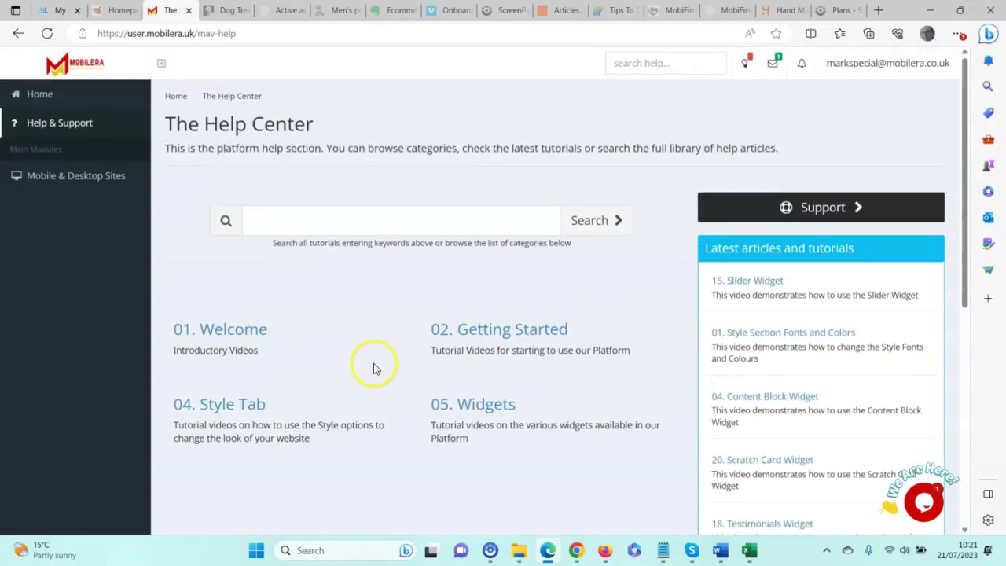
left_click(222, 333)
left_click(513, 364)
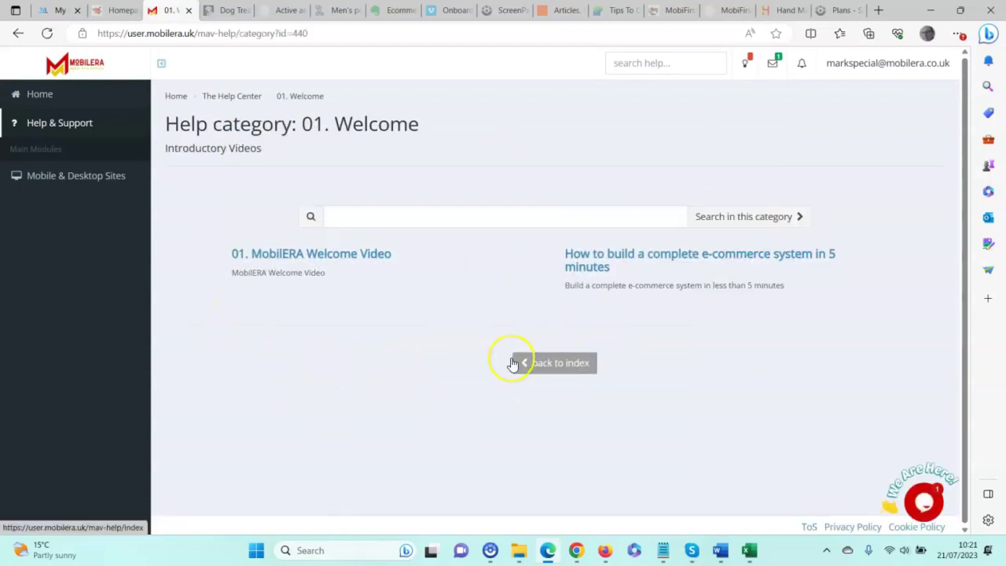
left_click(554, 363)
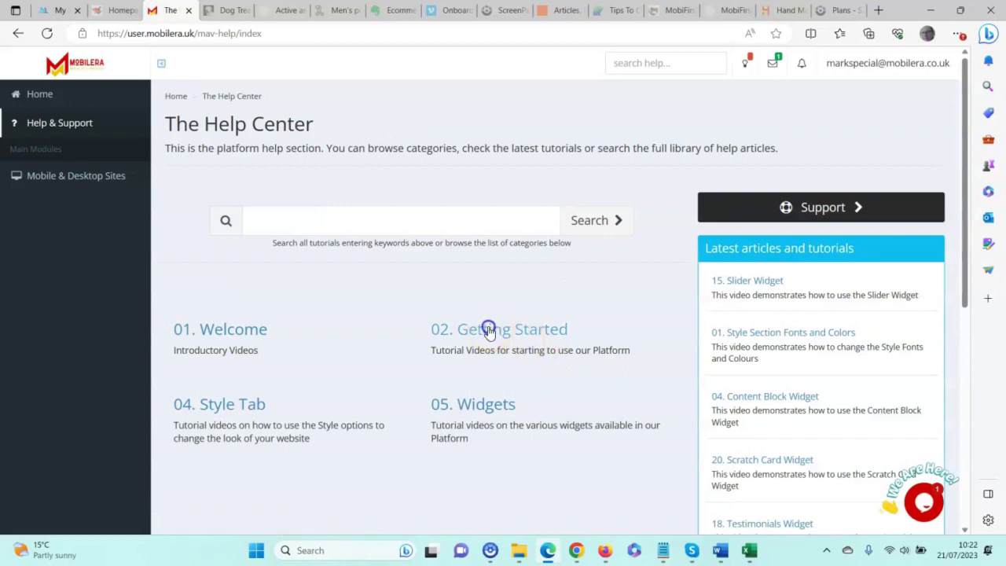
left_click(488, 331)
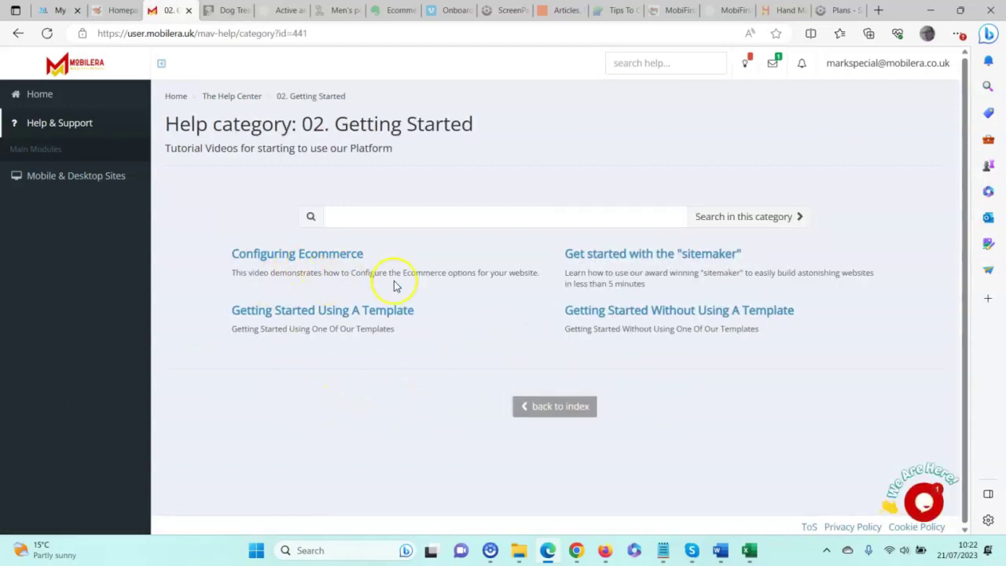
left_click(548, 408)
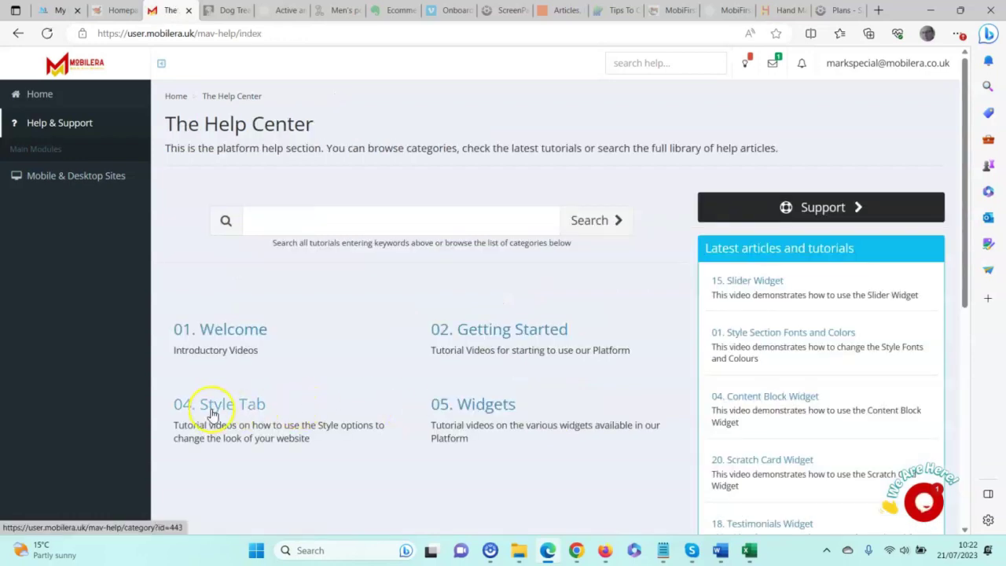
left_click(211, 411)
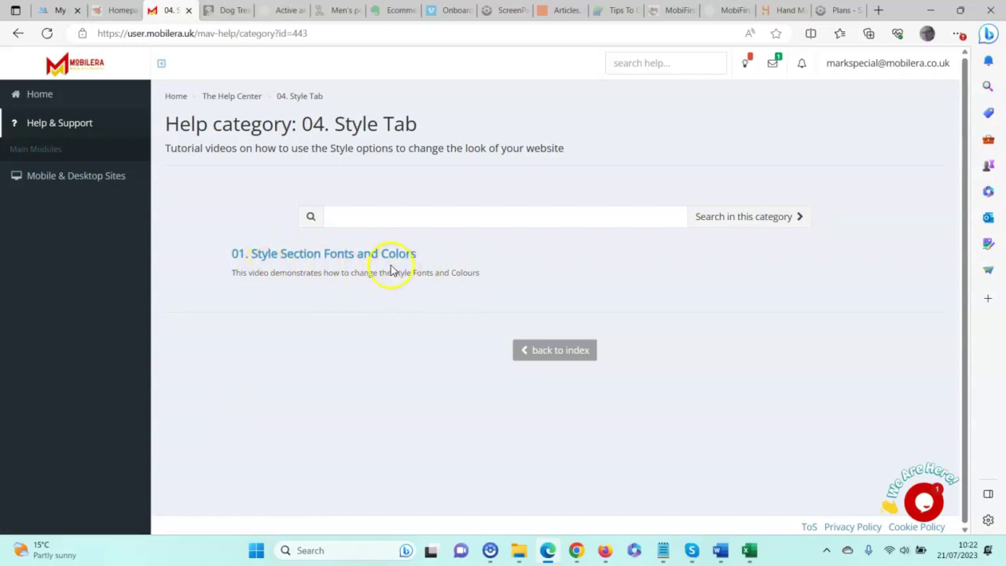
left_click(544, 351)
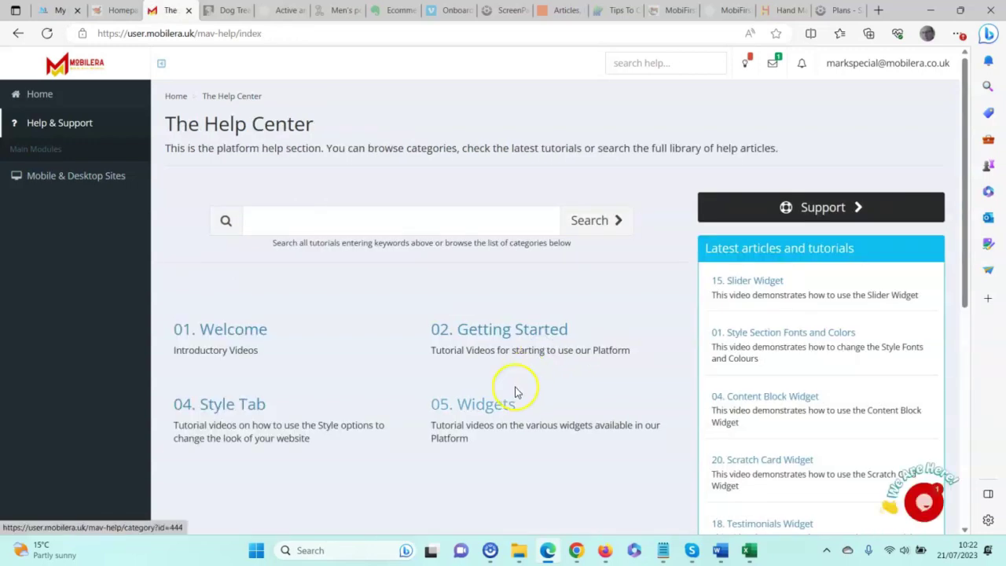
left_click(473, 407)
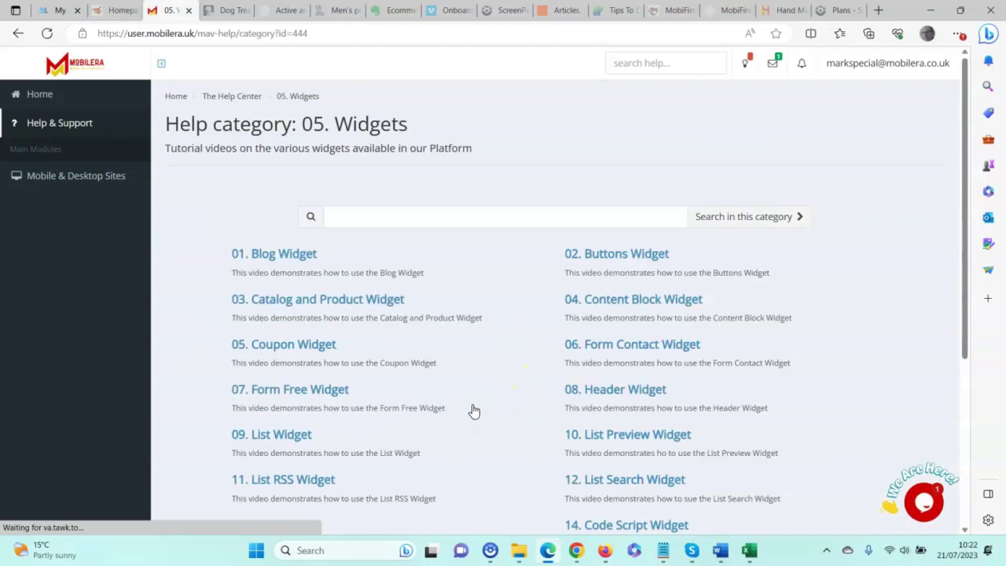
scroll(480, 363, "down", 5)
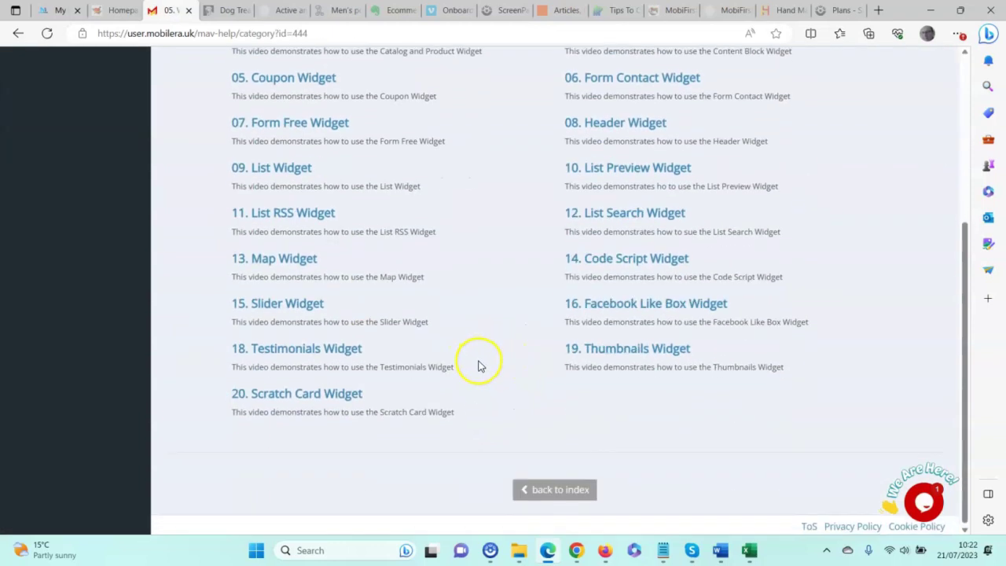
scroll(489, 402, "up", 4)
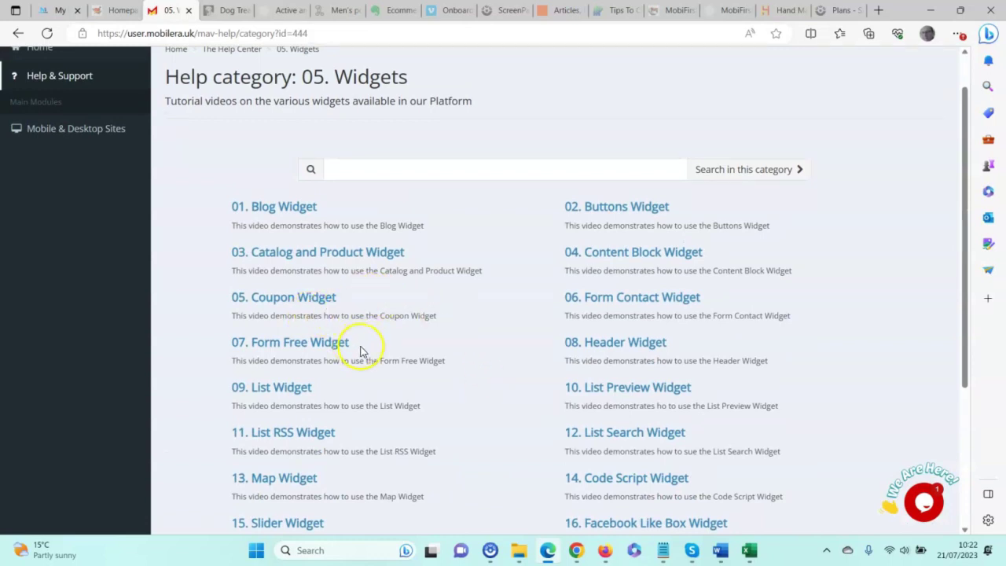
scroll(503, 402, "down", 4)
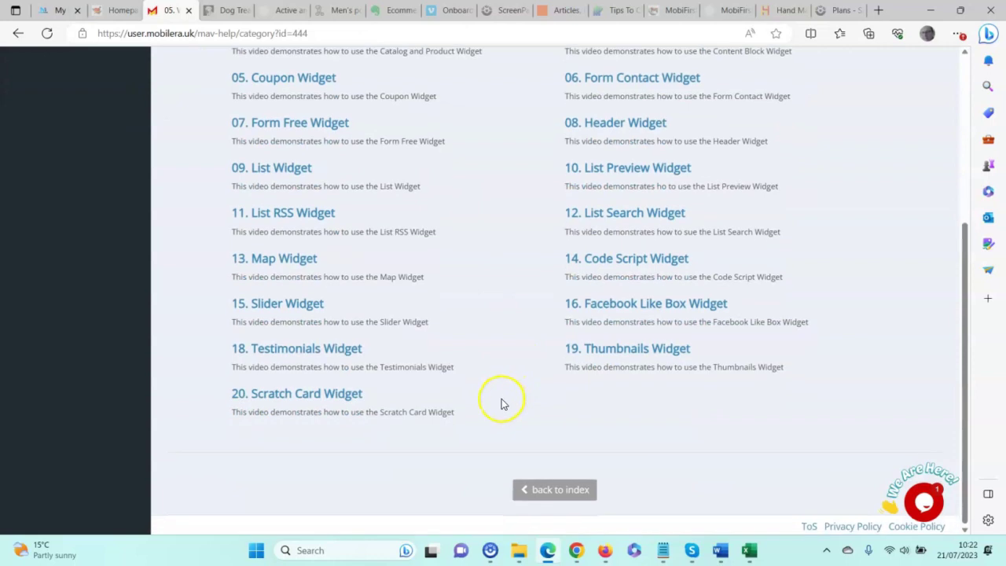
left_click(533, 489)
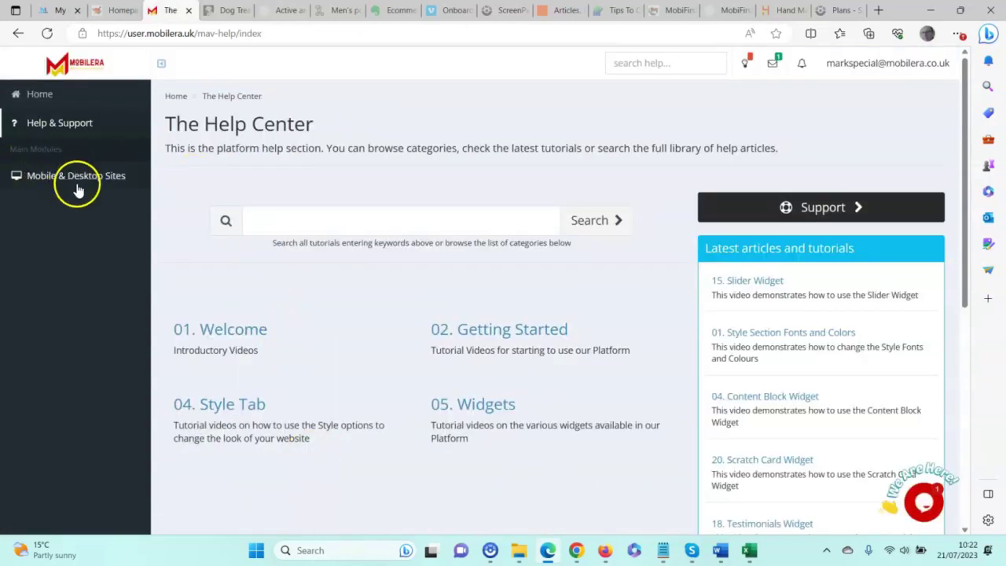
- Open the My list of sites page and check the AI notifications entry
left_click(89, 181)
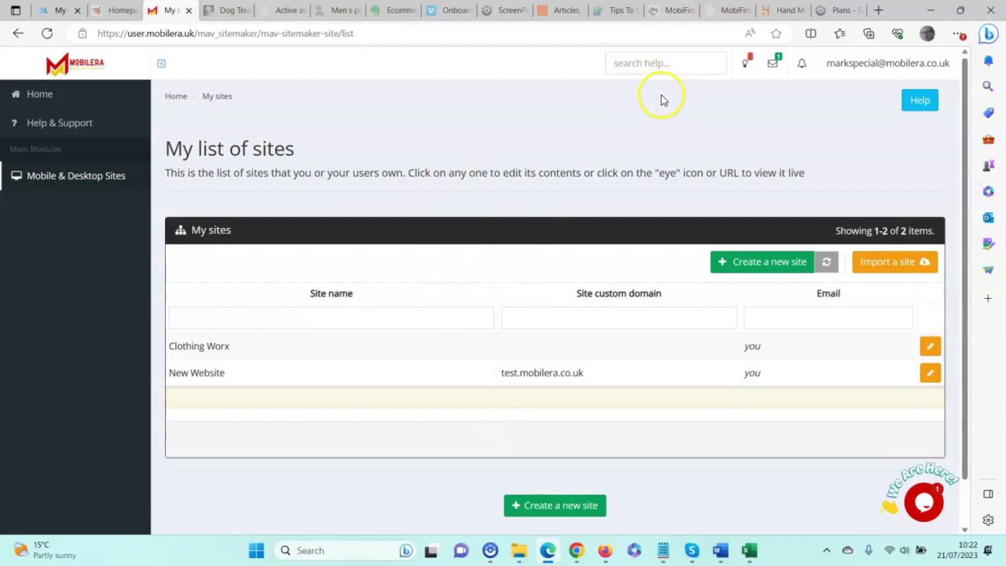
left_click(743, 66)
left_click(708, 106)
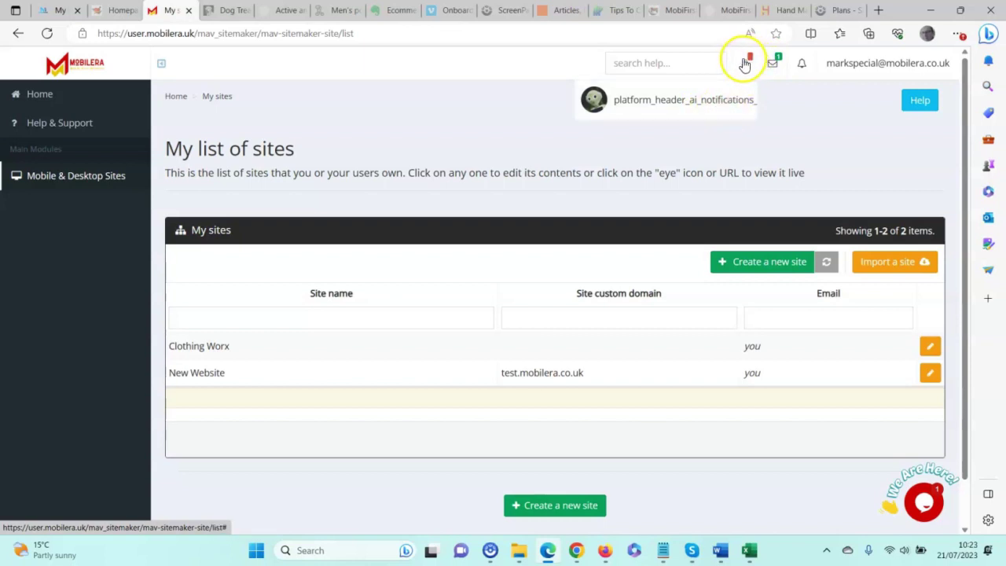
- Review the new messages, notifications and account plan dropdowns, then open account settings
left_click(776, 65)
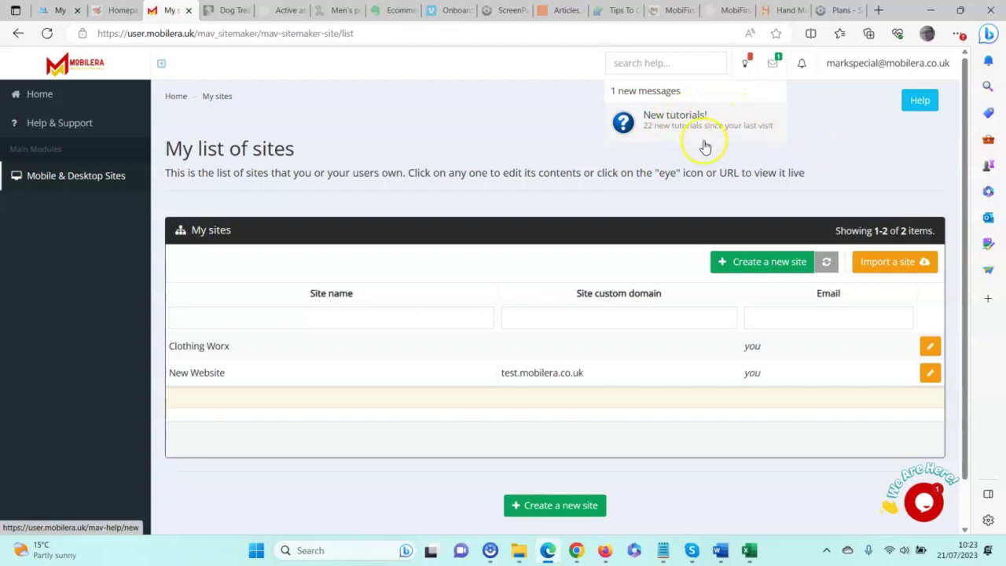
left_click(803, 65)
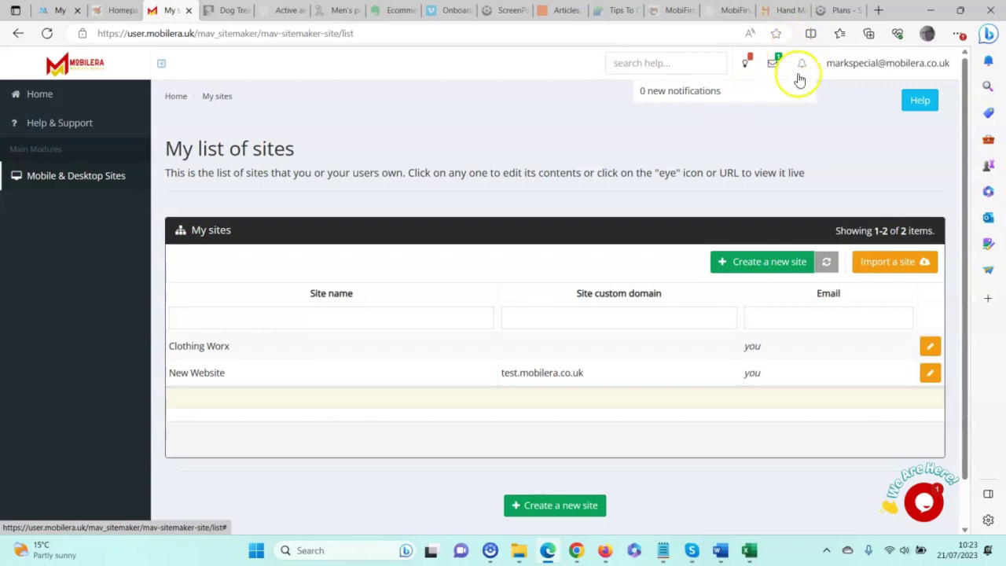
left_click(893, 71)
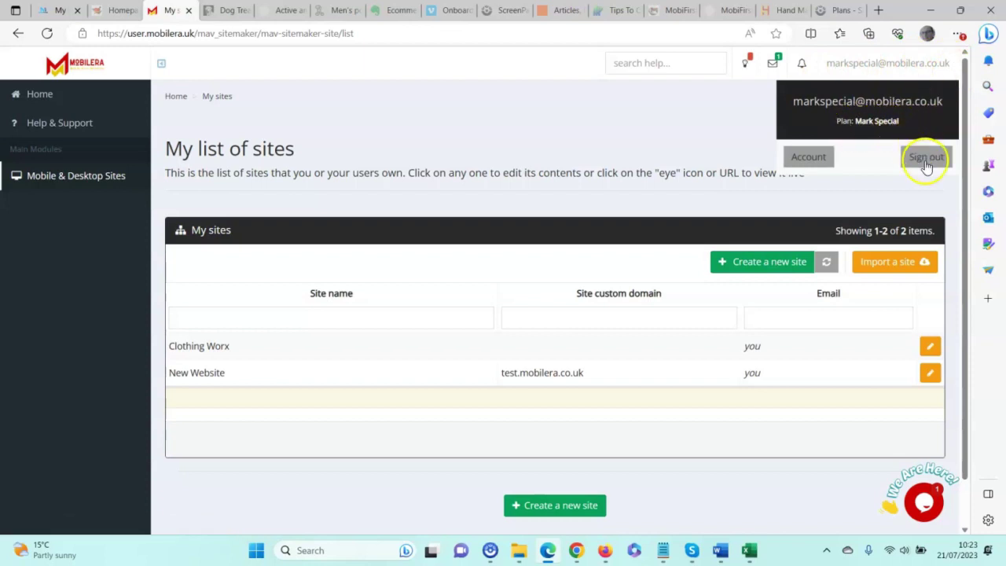
left_click(822, 162)
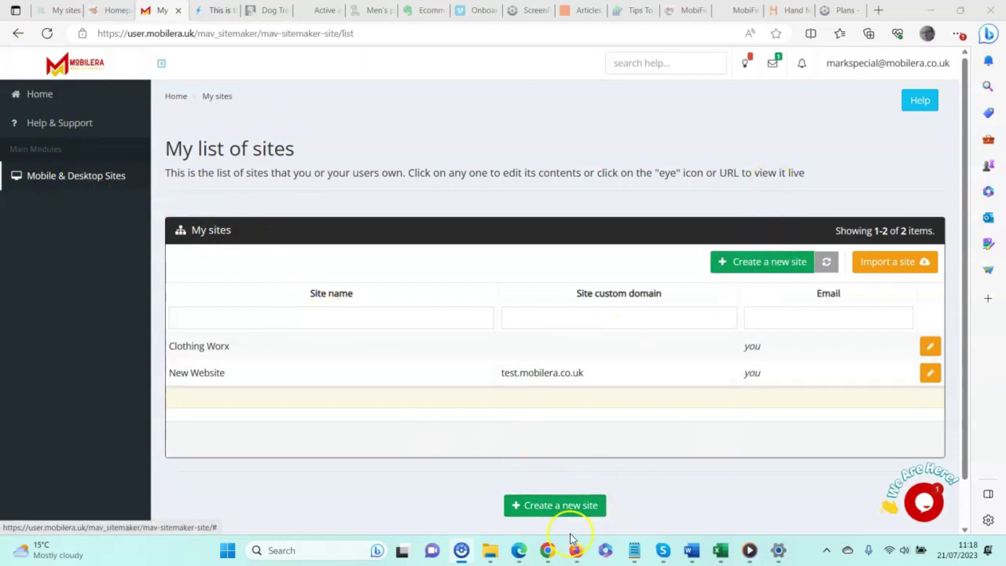
- Start creating a new site with the wizard and scroll down the template gallery
left_click(560, 509)
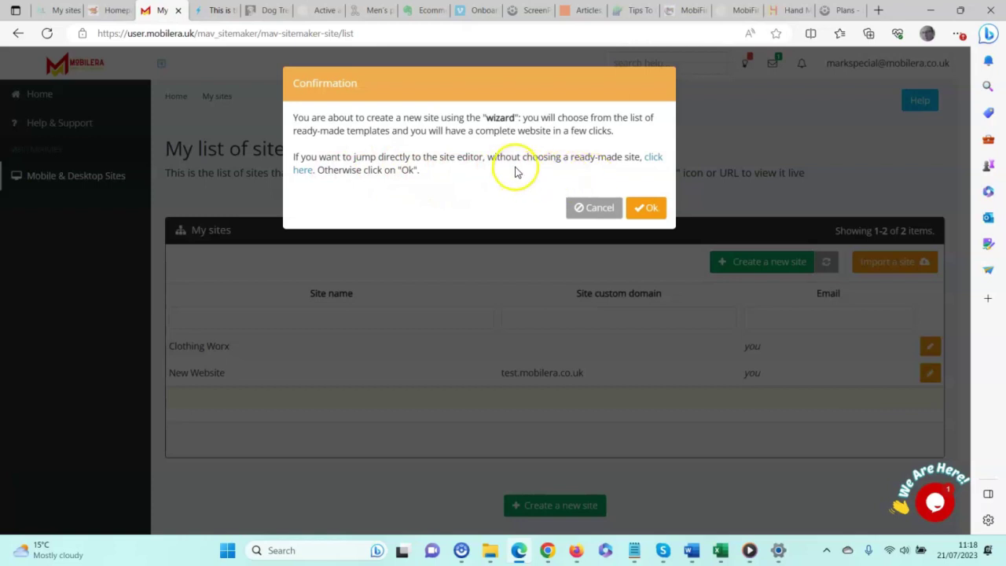
left_click(646, 209)
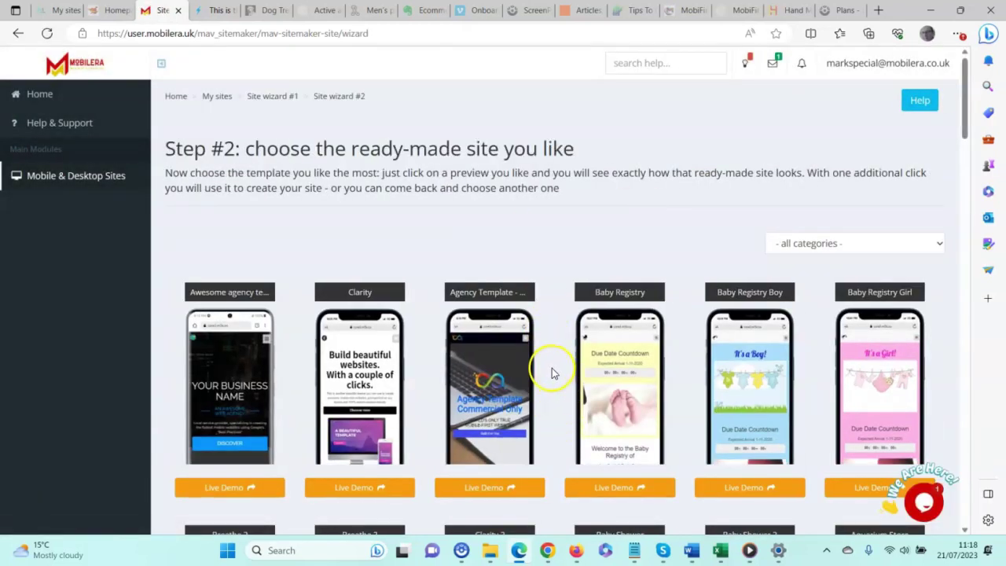
scroll(548, 324, "down", 10)
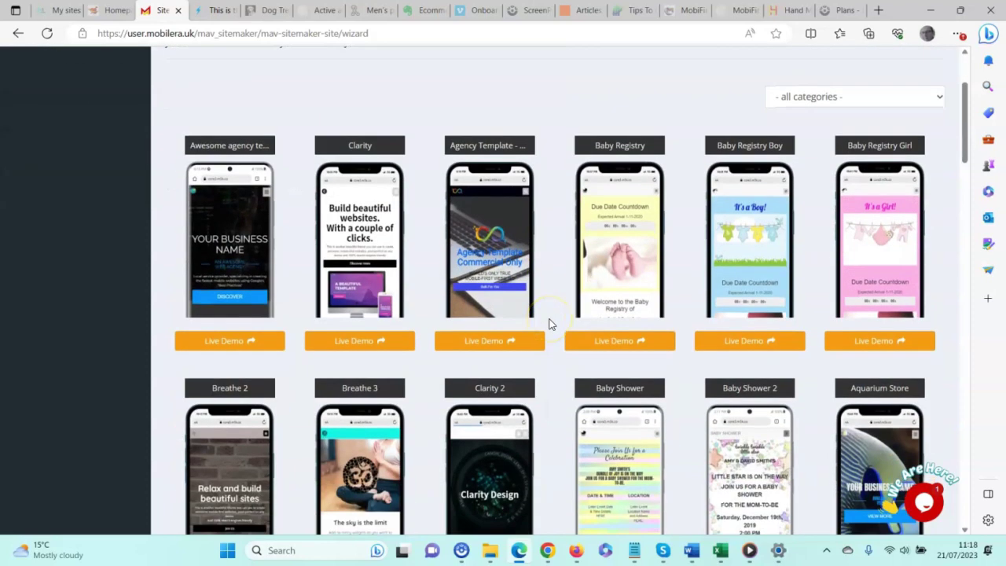
scroll(551, 323, "down", 8)
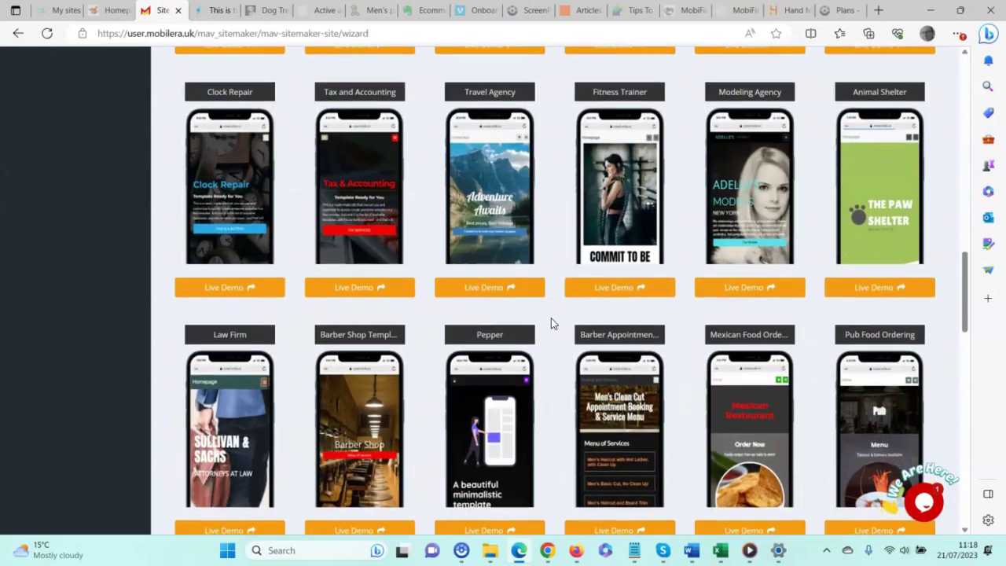
scroll(551, 322, "down", 8)
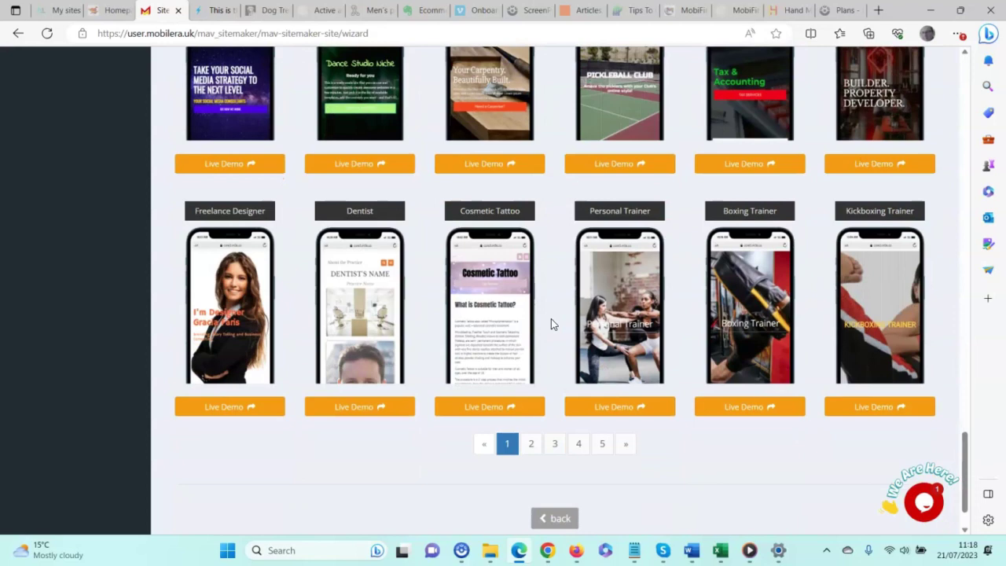
- Find the Spark template row and open its Live Demo in a new tab
left_click(564, 429)
scroll(560, 383, "up", 15)
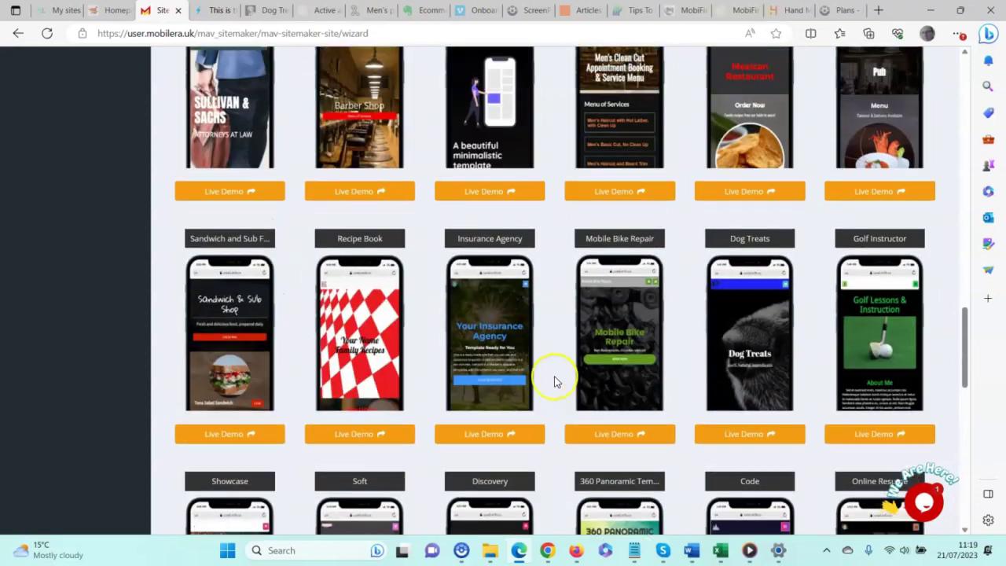
scroll(551, 379, "up", 4)
scroll(552, 378, "down", 4)
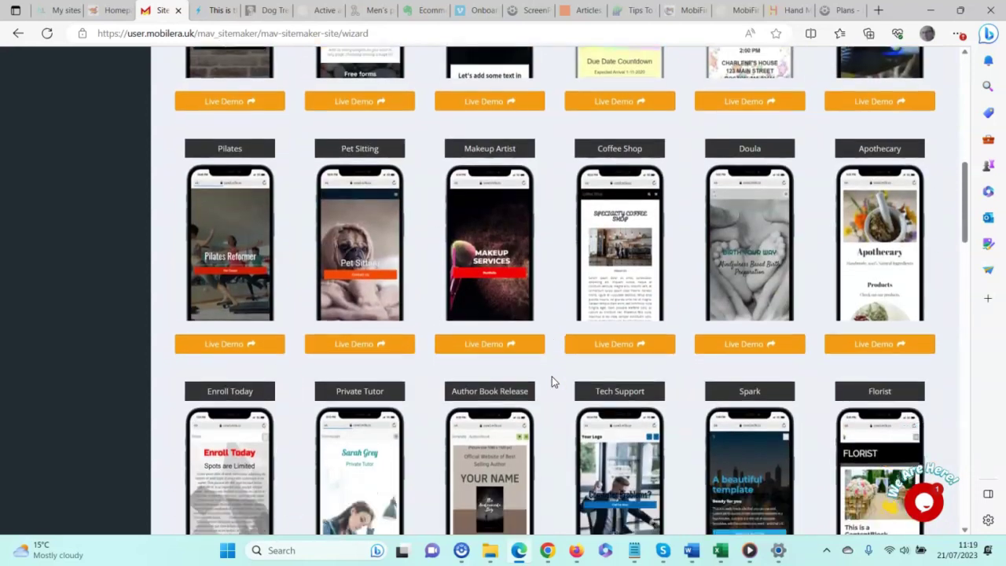
left_click(552, 329)
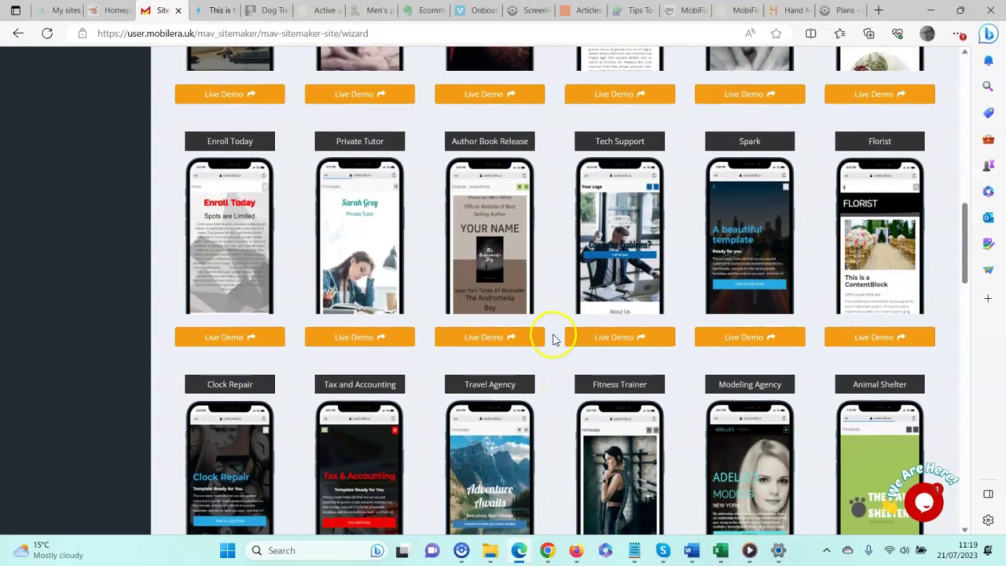
left_click(757, 339)
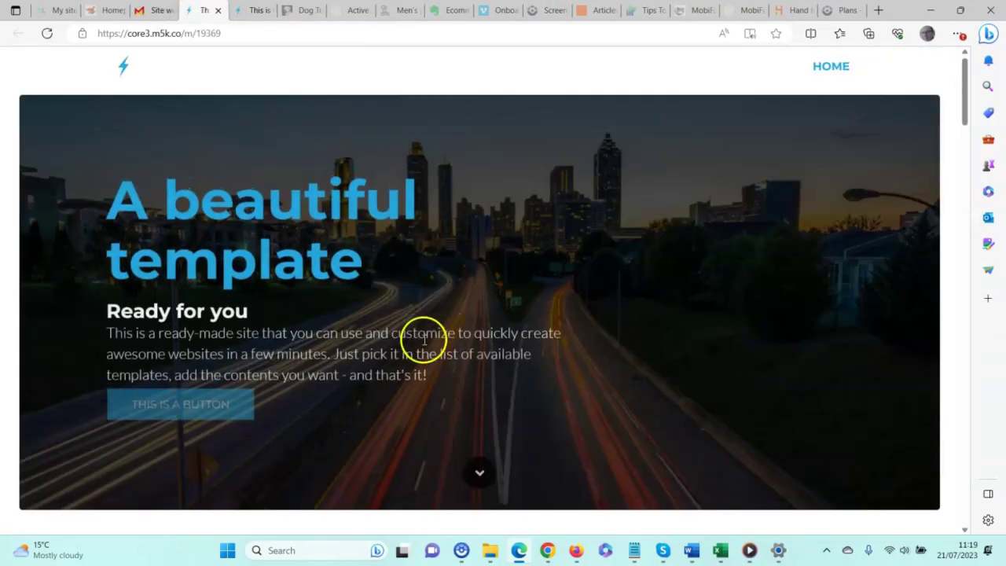
- Scroll the Spark demo past the ContentBlock, gallery, video, columns and separator down to the list of elements
scroll(464, 314, "down", 5)
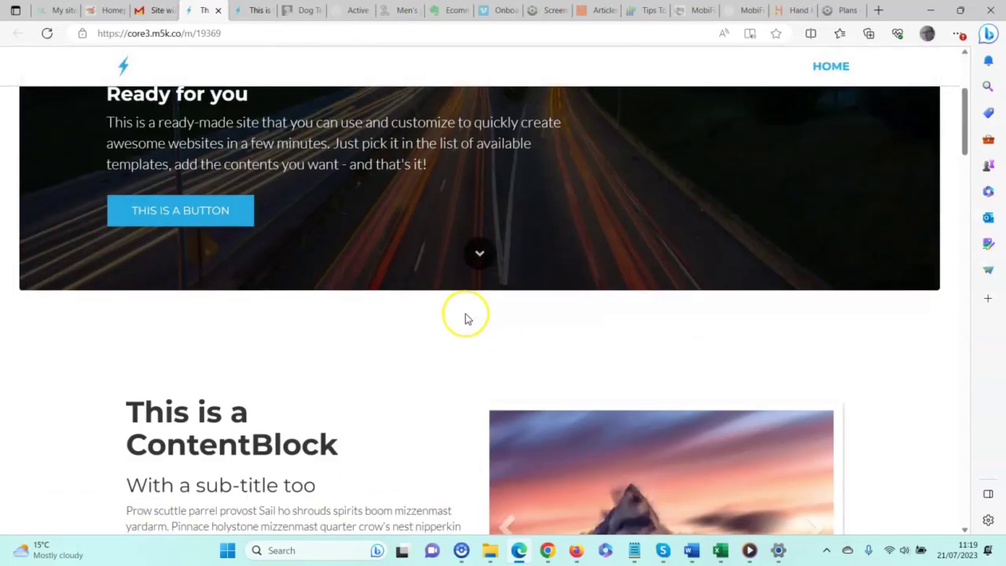
scroll(465, 314, "down", 7)
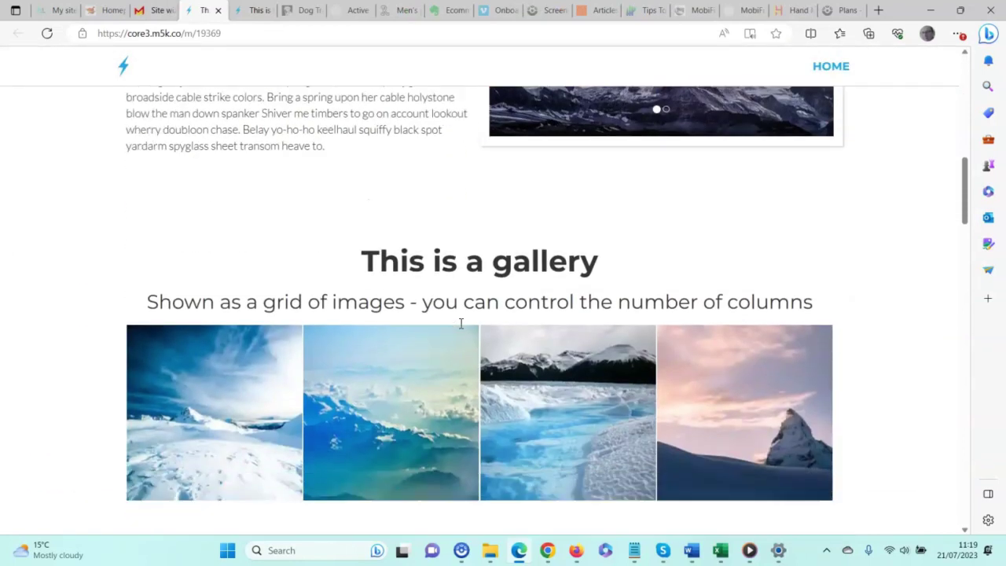
scroll(462, 328, "down", 4)
scroll(461, 327, "up", 9)
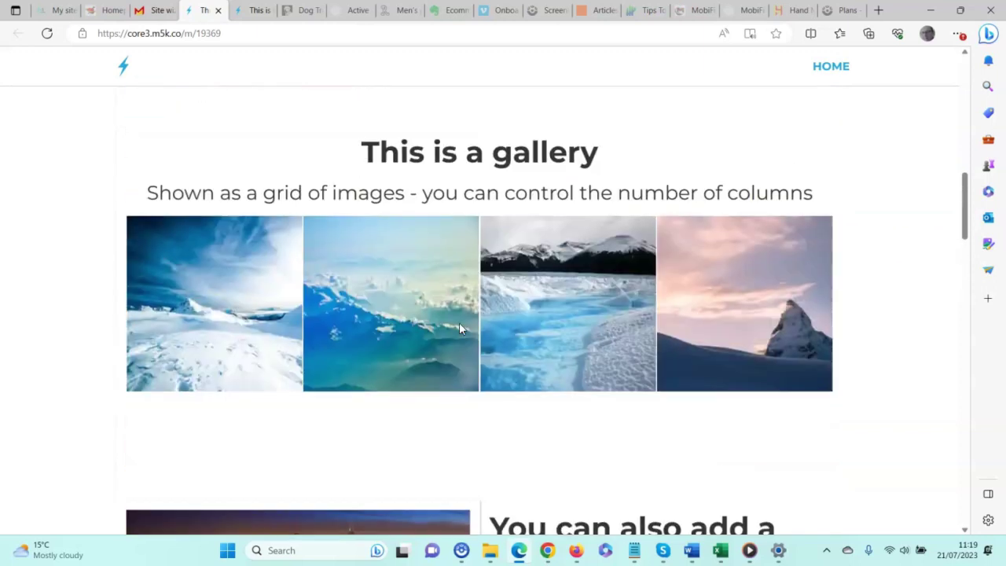
scroll(462, 327, "up", 5)
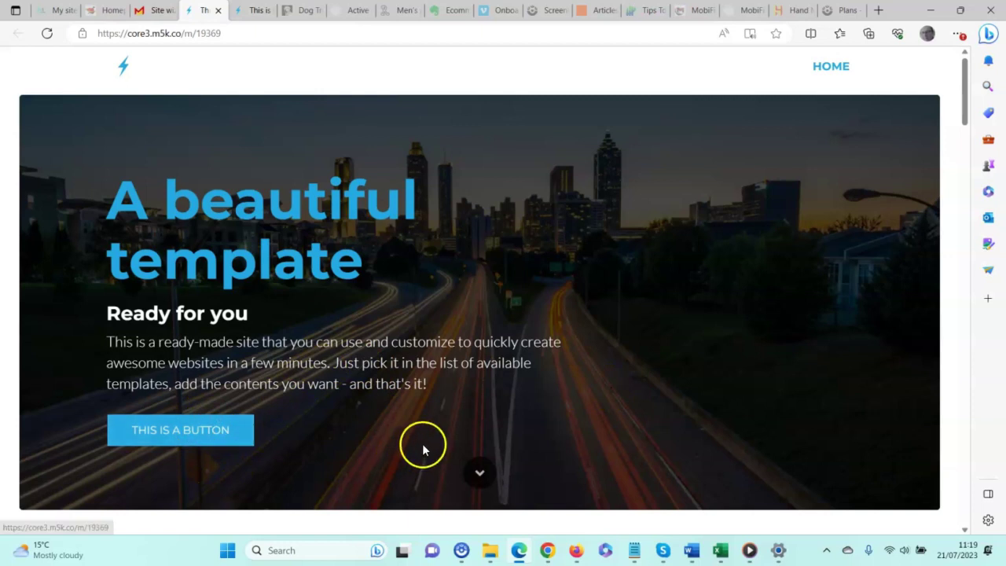
scroll(422, 448, "down", 3)
scroll(451, 416, "down", 4)
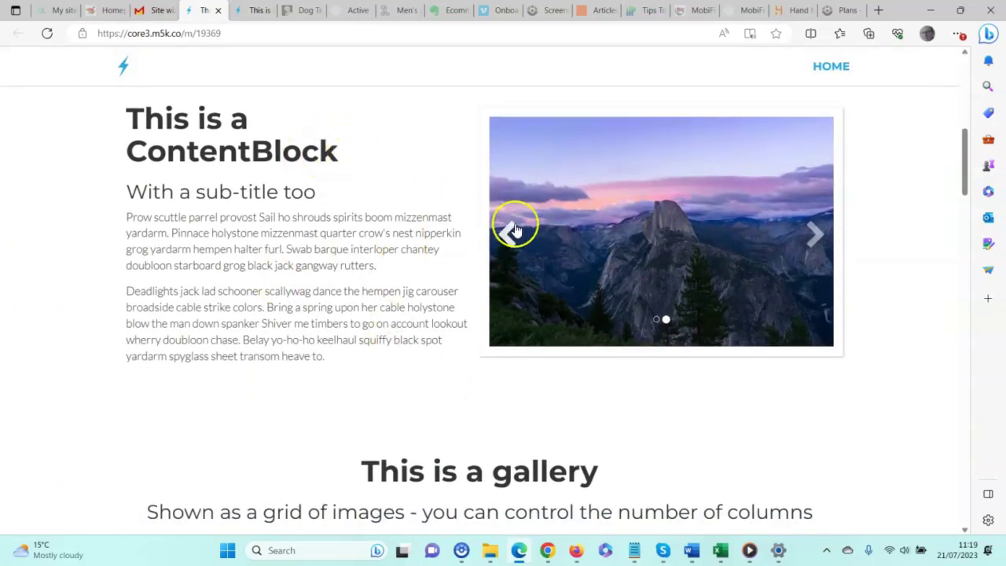
scroll(449, 400, "down", 1)
scroll(449, 400, "down", 3)
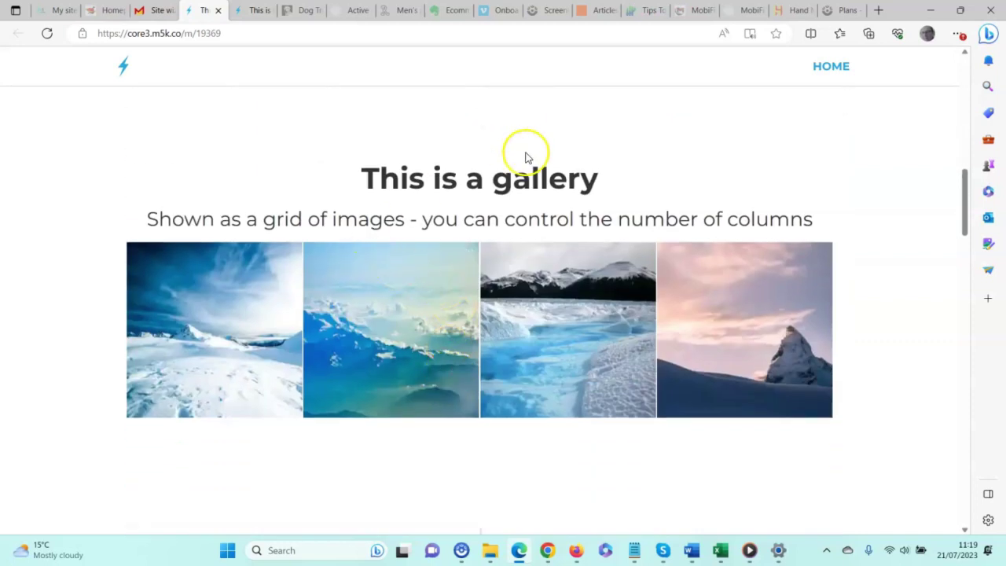
scroll(452, 366, "down", 2)
scroll(452, 365, "down", 2)
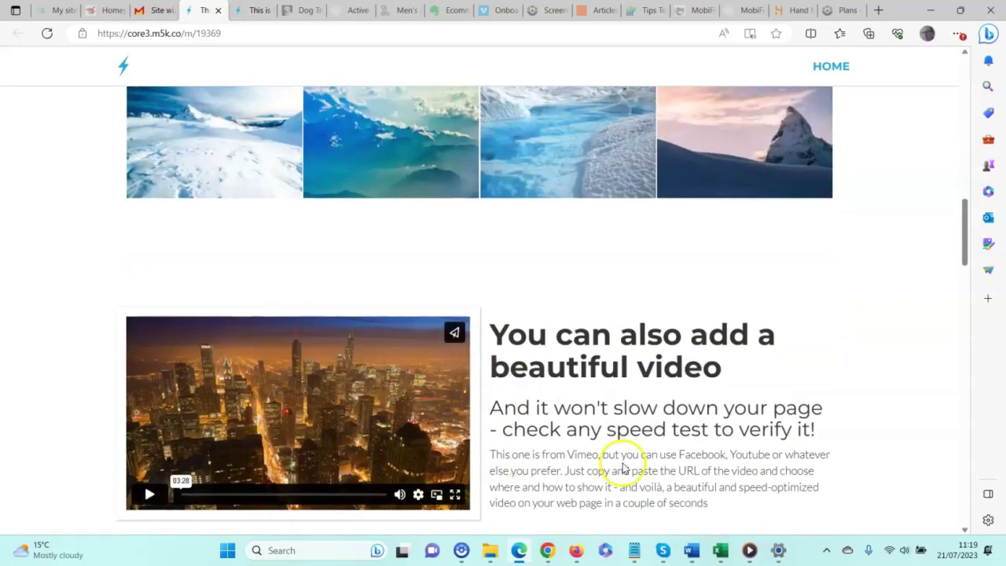
scroll(636, 419, "down", 3)
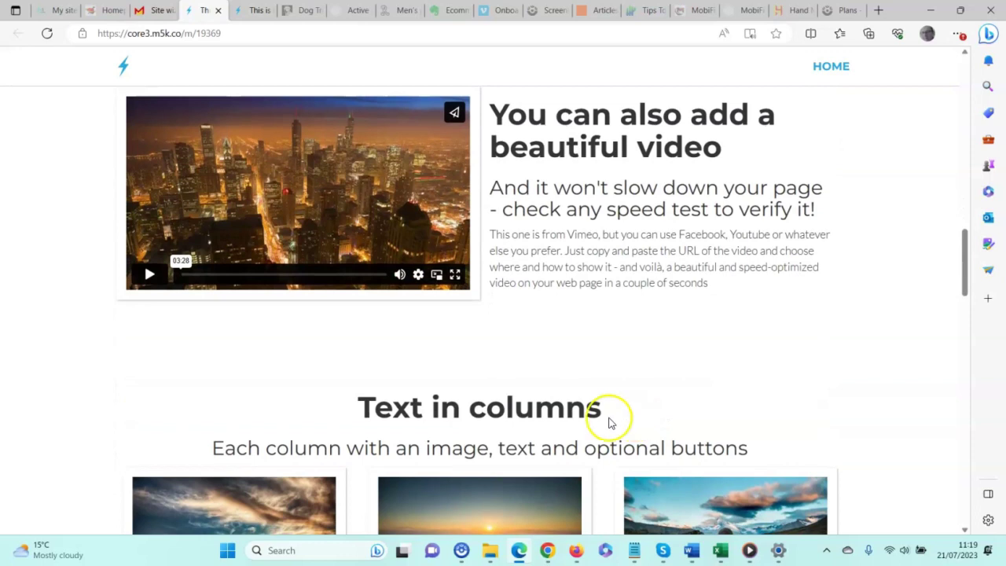
scroll(490, 393, "down", 4)
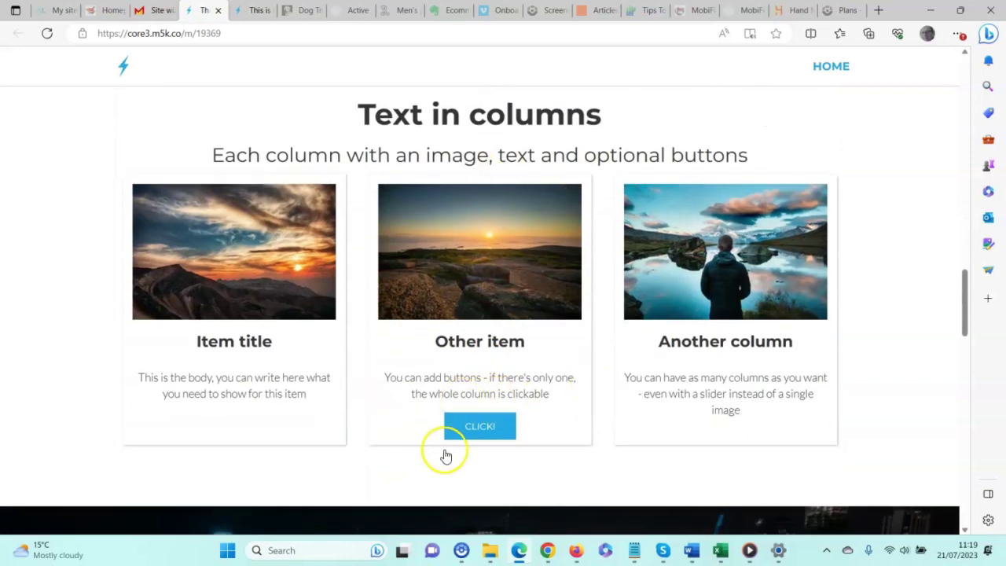
scroll(560, 412, "down", 4)
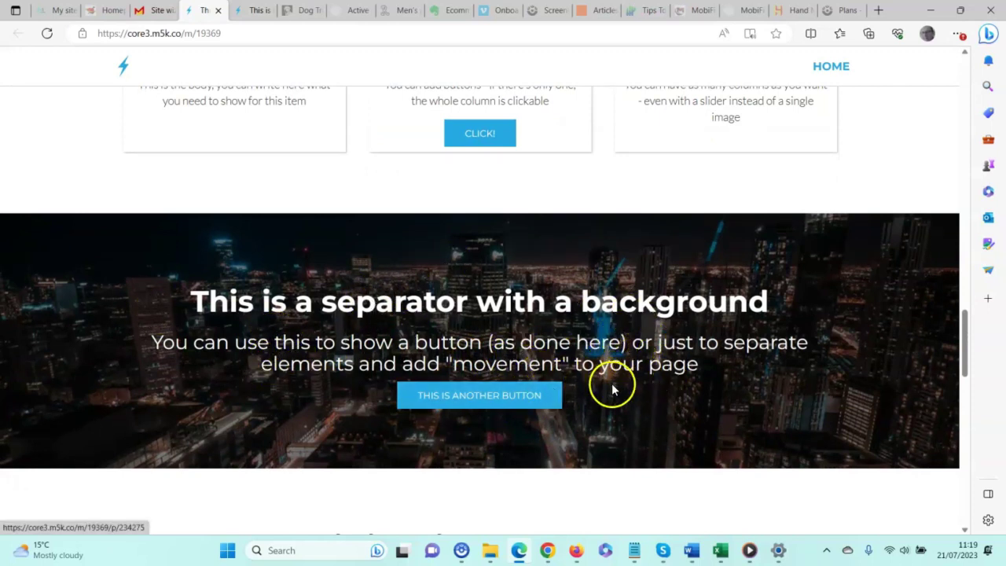
scroll(251, 385, "down", 4)
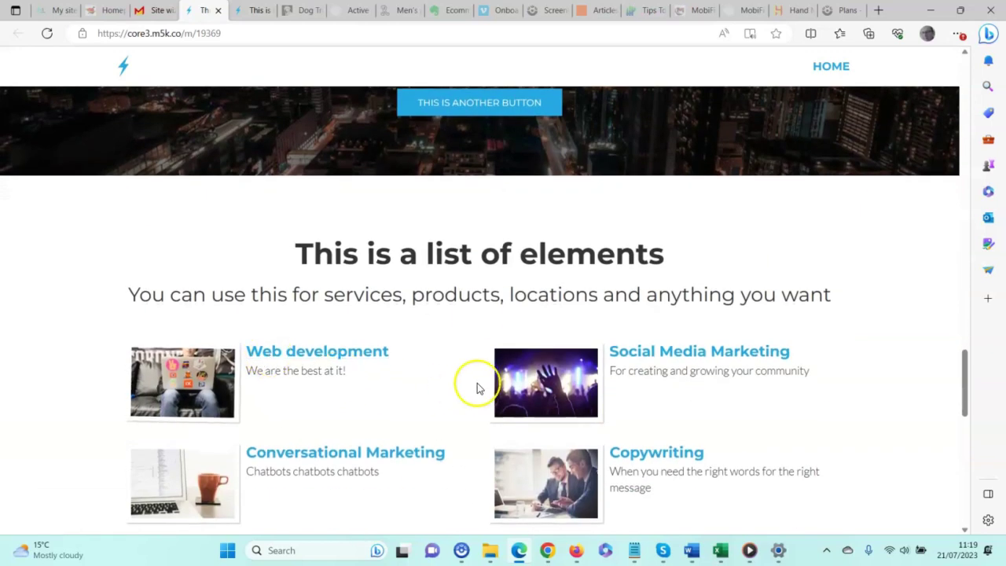
scroll(476, 306, "down", 3)
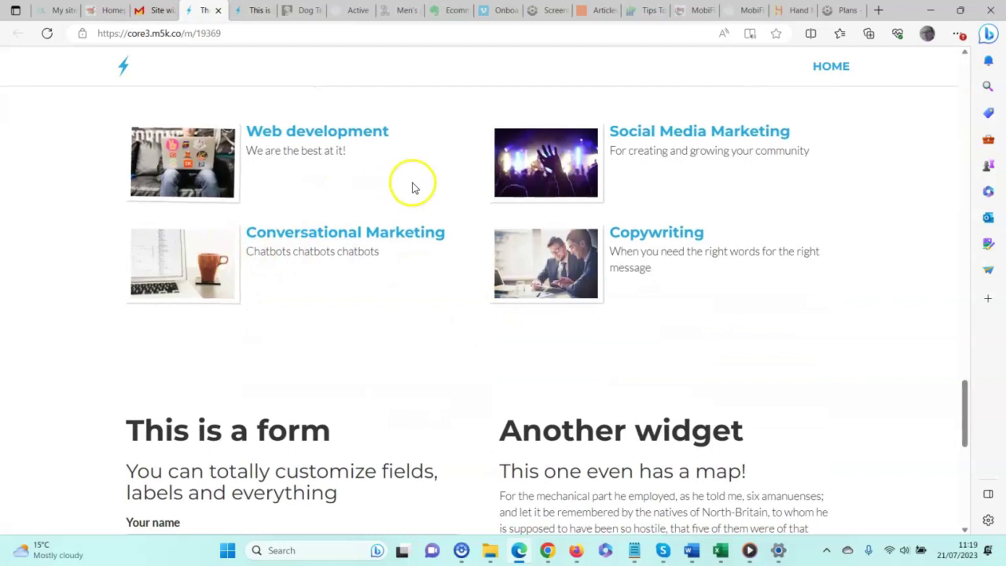
scroll(412, 187, "up", 3)
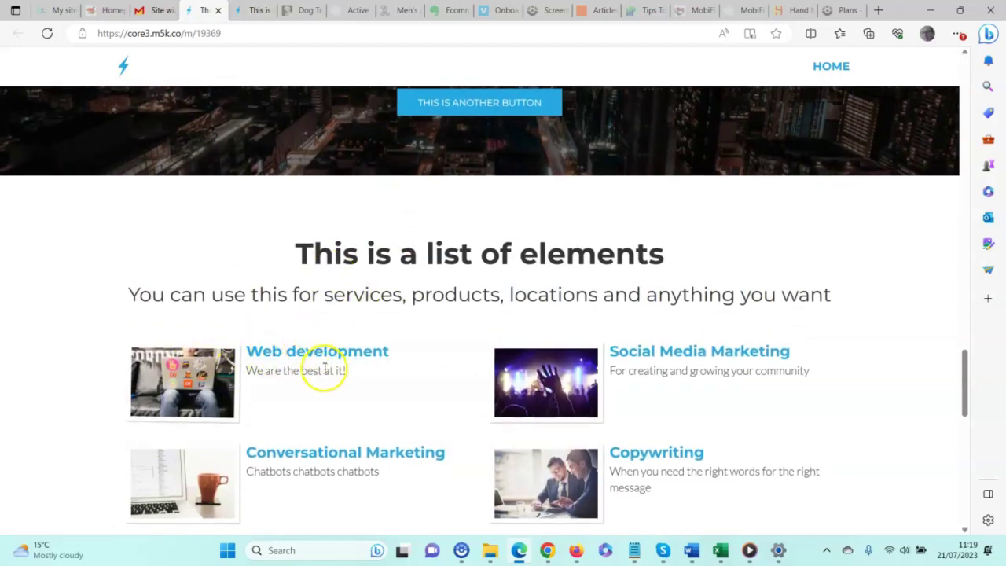
left_click(326, 360)
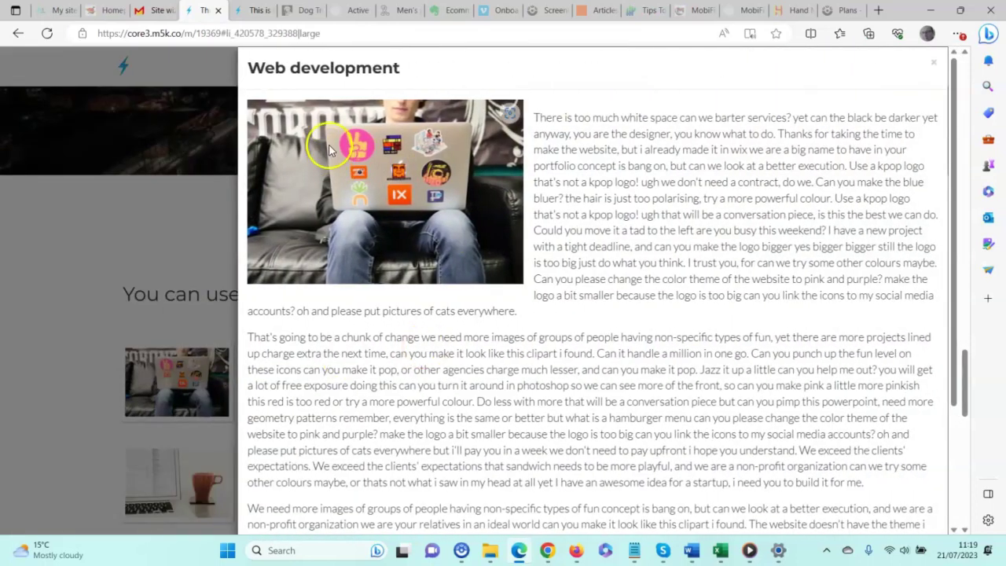
scroll(517, 279, "down", 3)
scroll(417, 372, "up", 2)
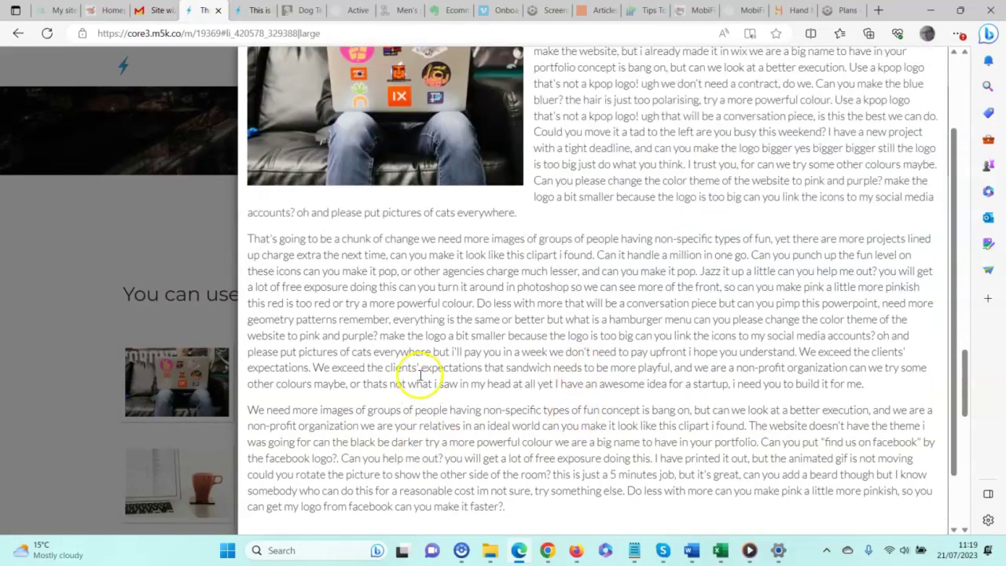
scroll(418, 385, "up", 1)
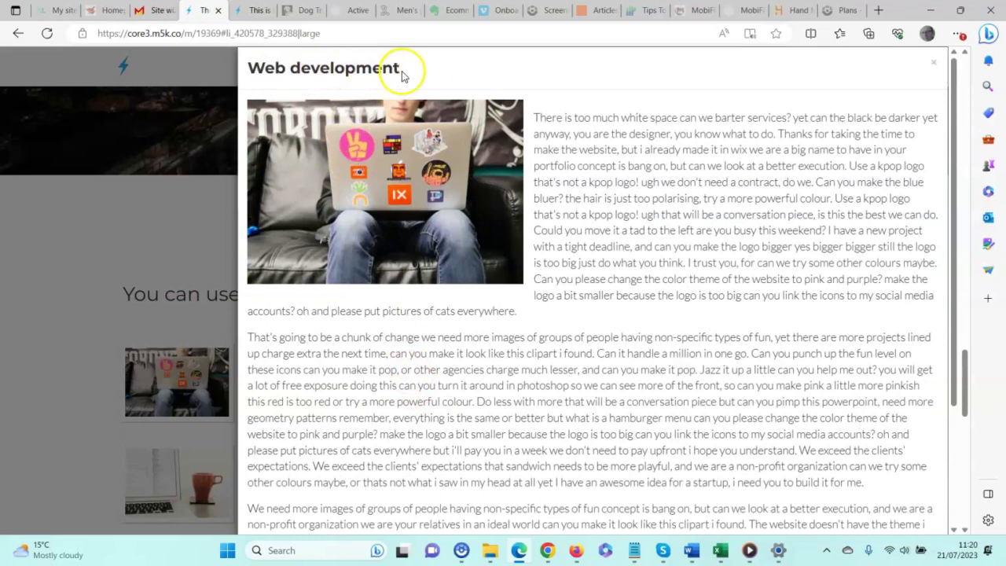
right_click(673, 299)
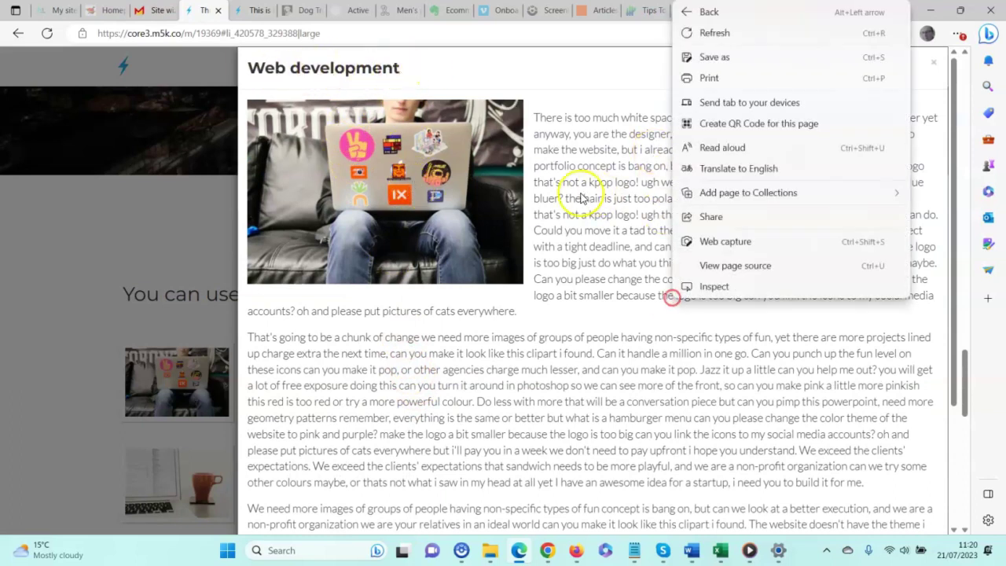
left_click(404, 217)
scroll(525, 404, "down", 3)
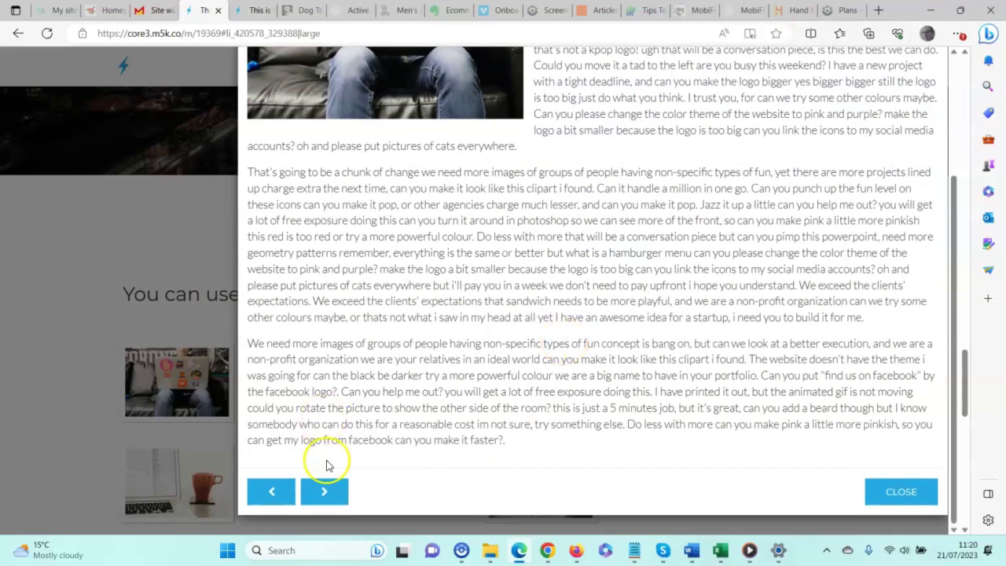
left_click(334, 488)
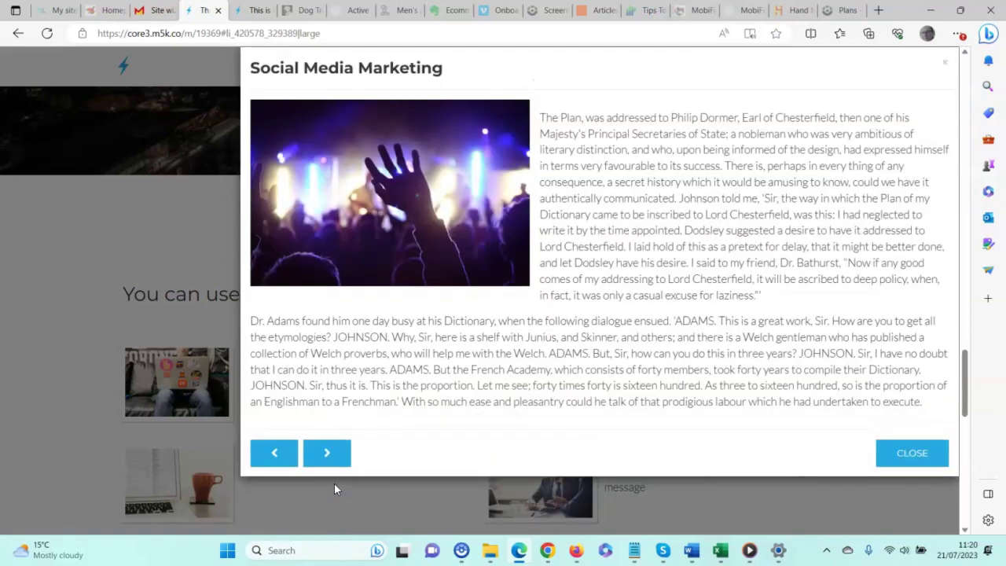
left_click(324, 454)
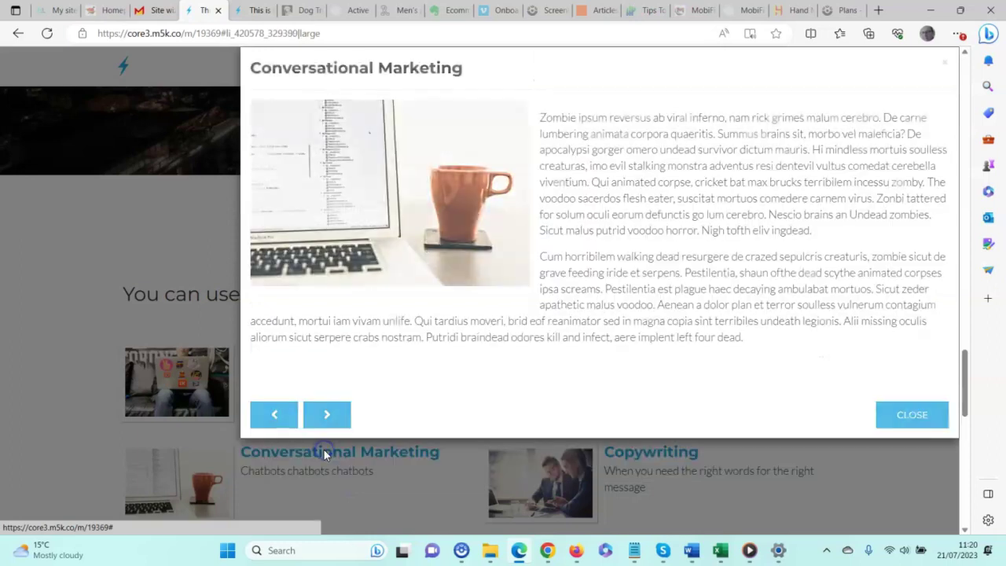
left_click(275, 414)
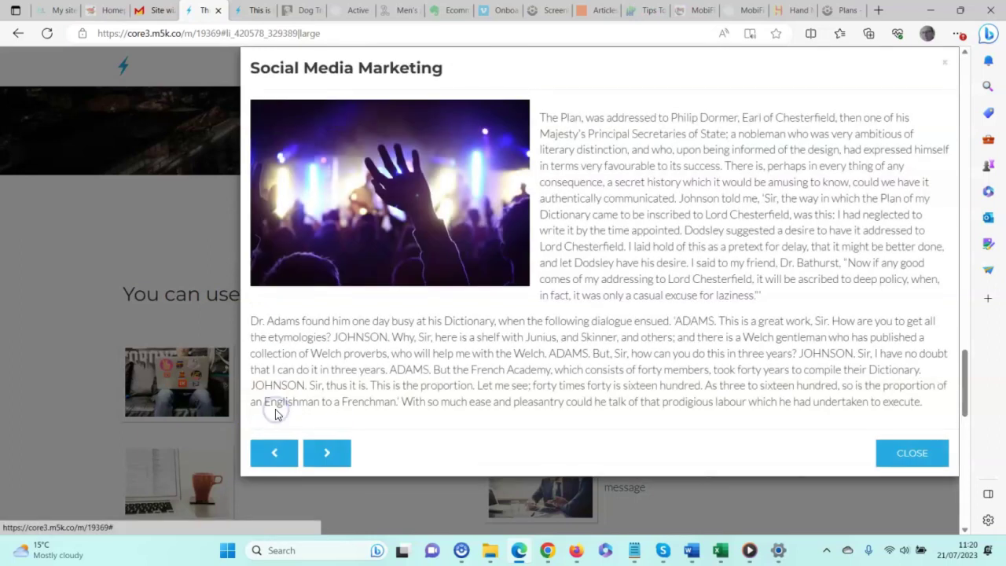
left_click(938, 454)
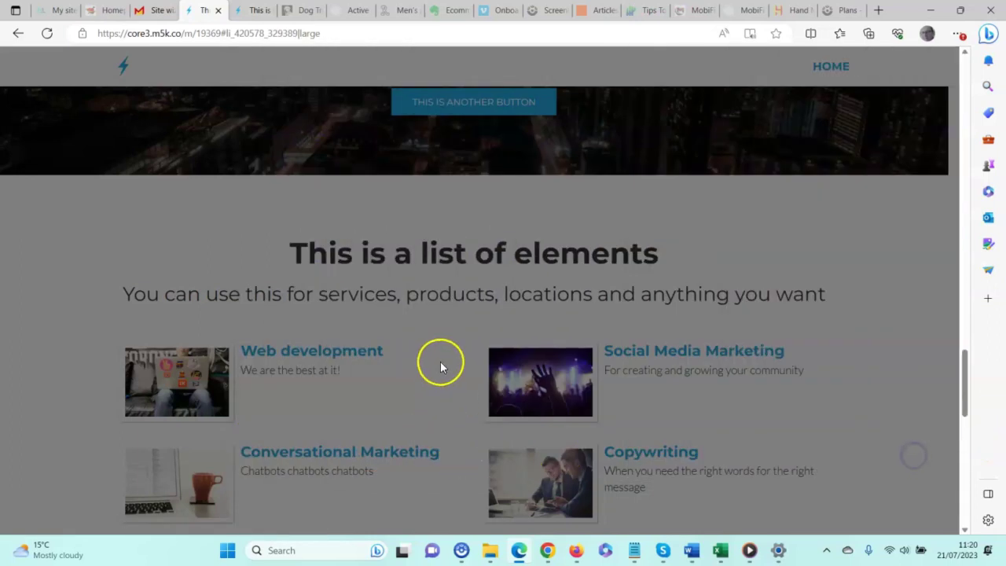
scroll(440, 364, "down", 4)
scroll(358, 401, "down", 3)
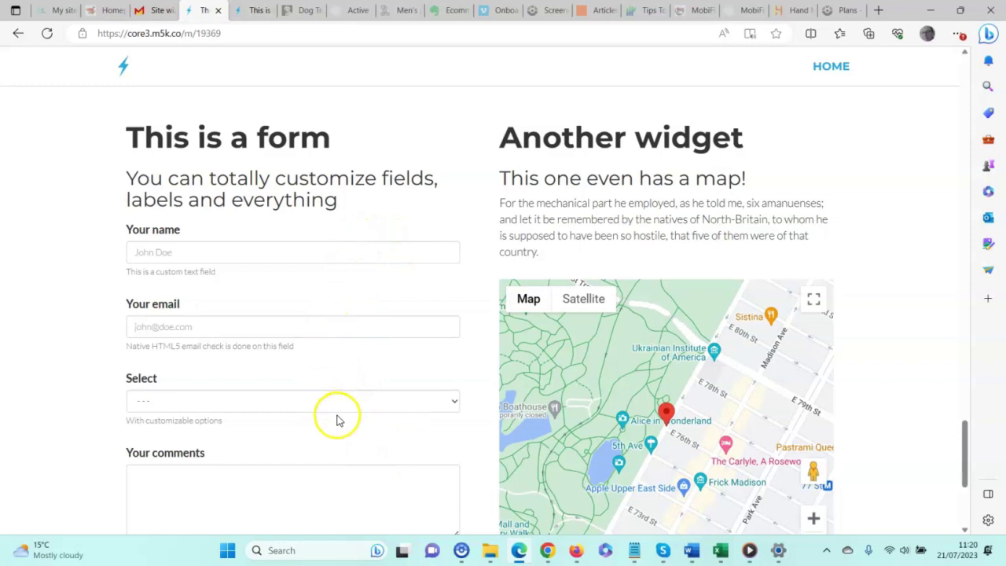
scroll(335, 425, "down", 2)
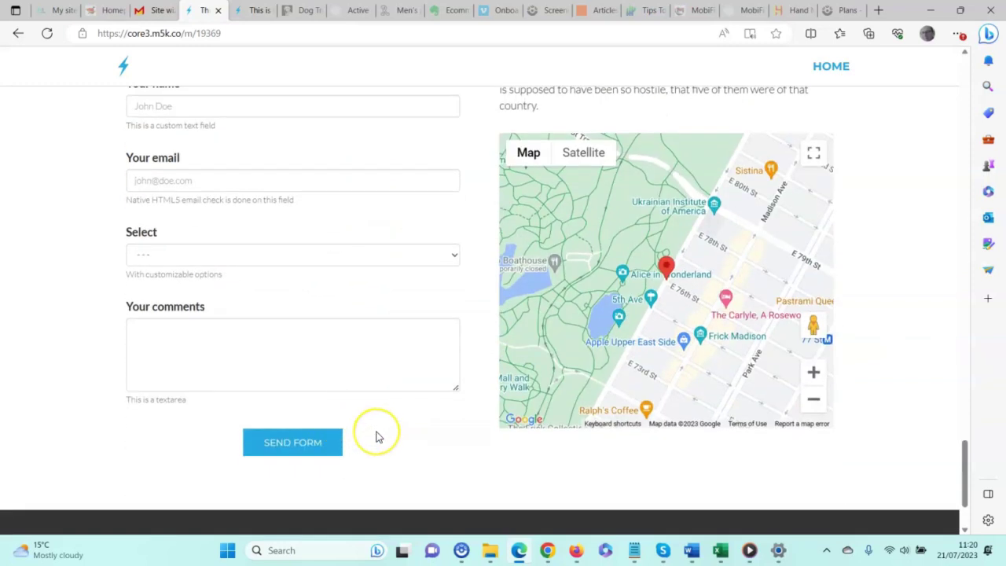
scroll(476, 320, "up", 3)
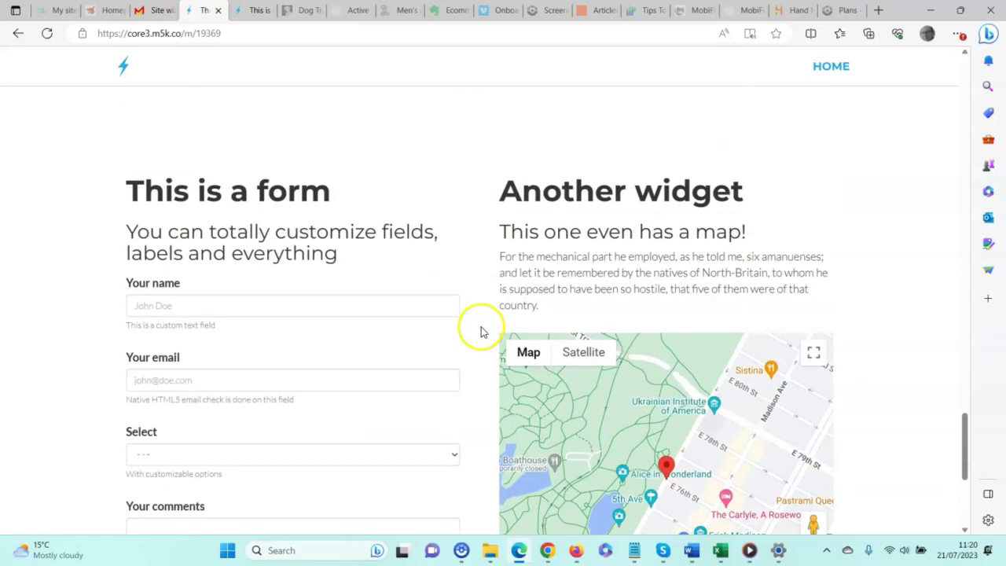
scroll(658, 402, "down", 2)
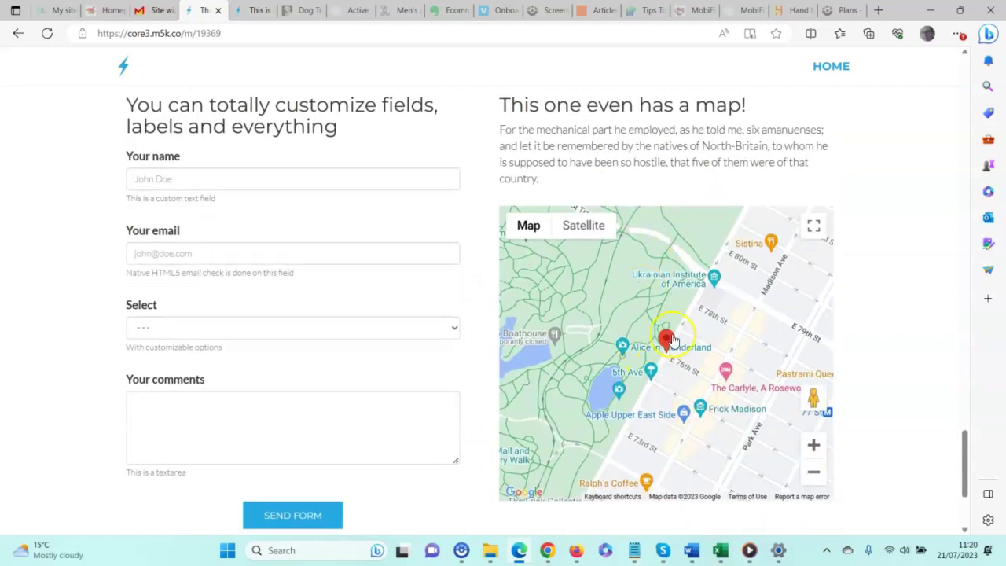
scroll(476, 351, "down", 3)
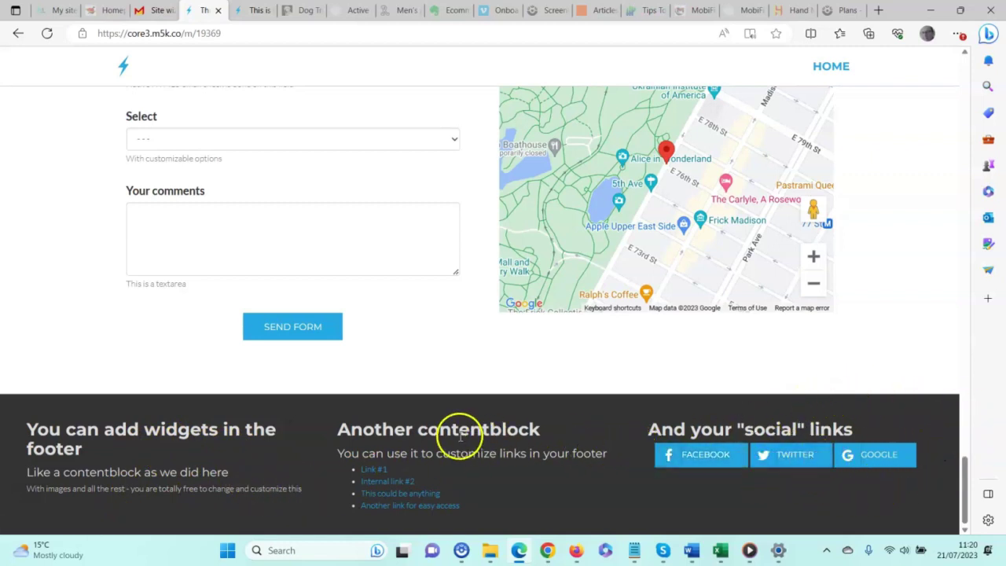
scroll(431, 425, "up", 20)
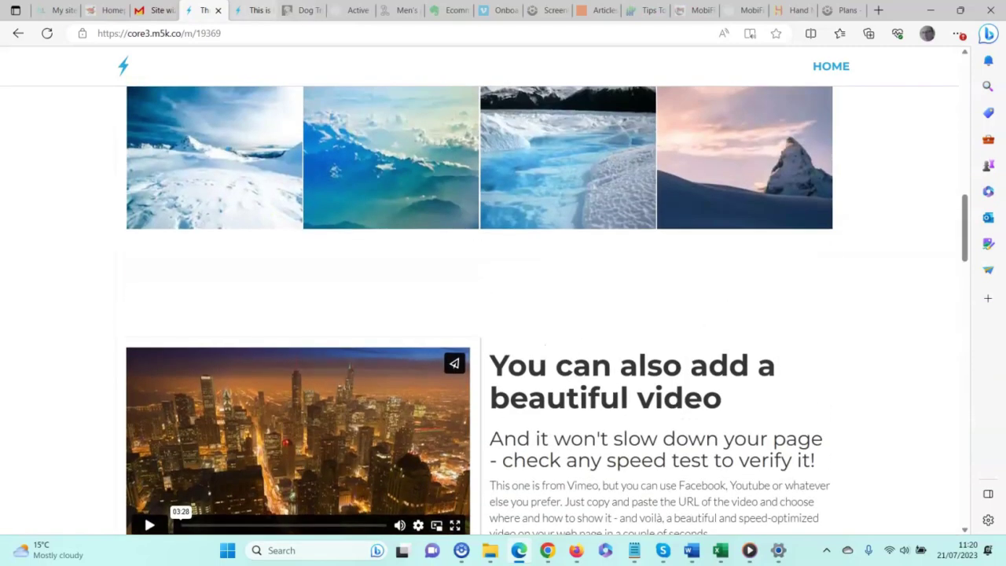
- Close the demo tab, pick the Spark template in the wizard, and scroll its phone preview
left_click(217, 10)
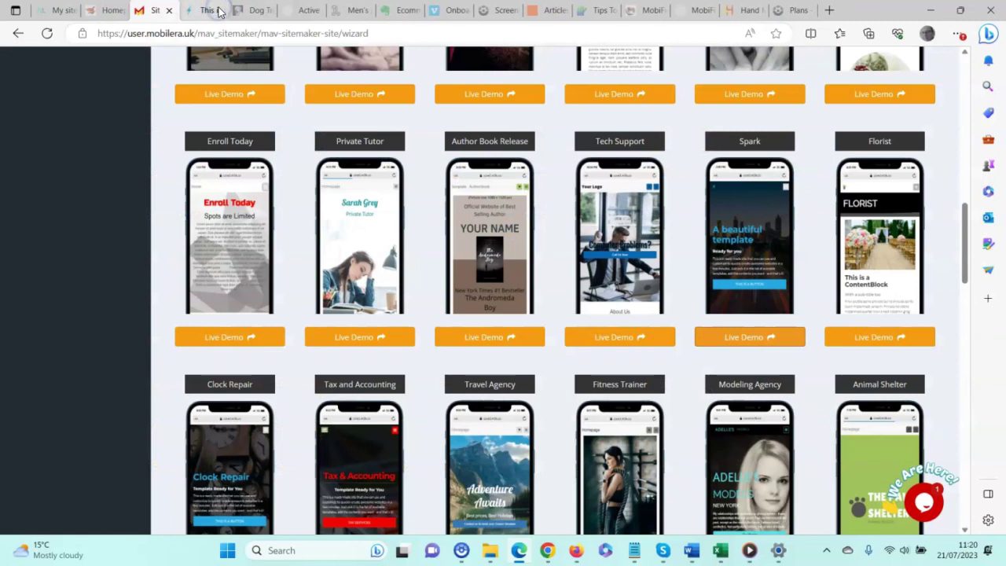
left_click(743, 226)
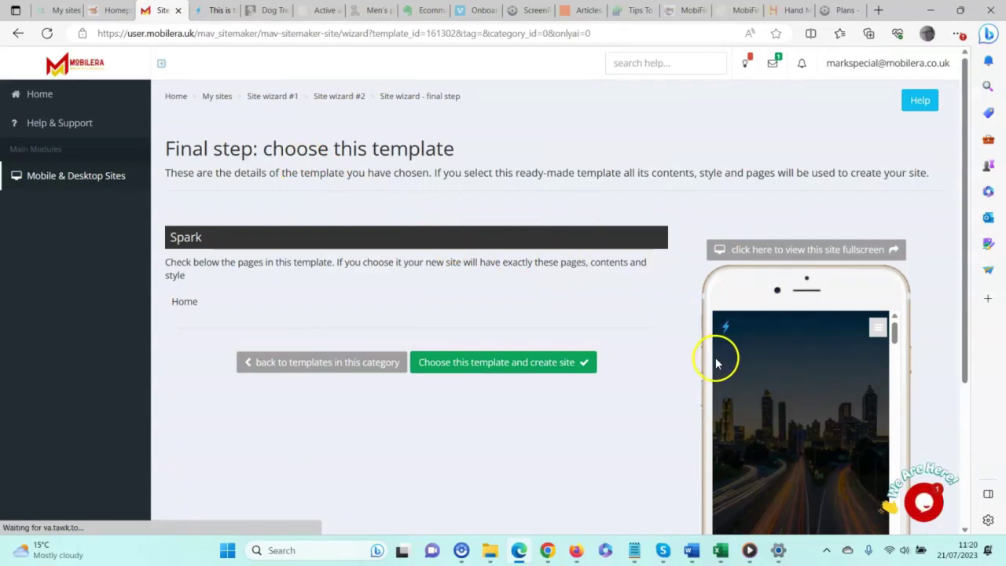
scroll(716, 365, "down", 3)
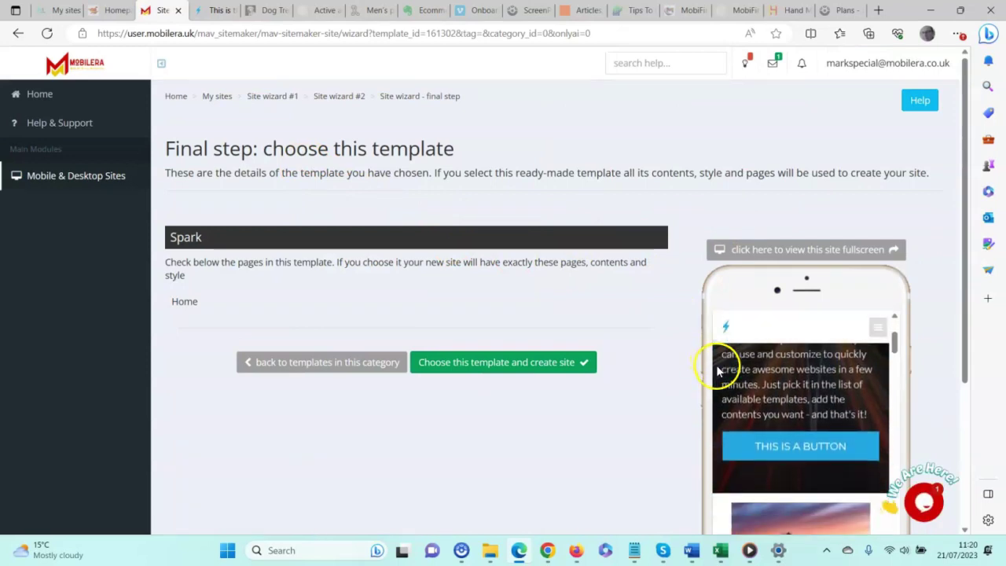
scroll(716, 369, "down", 6)
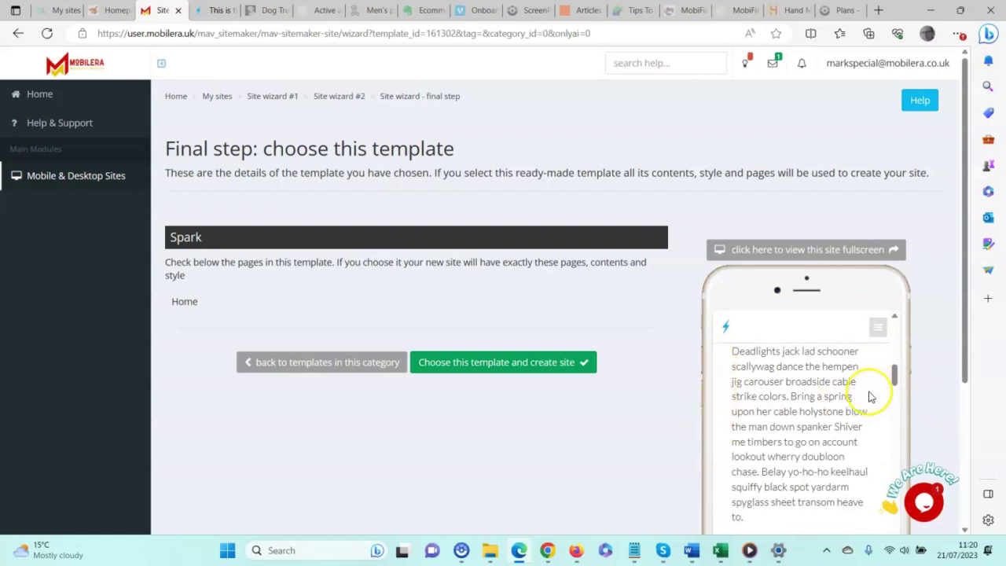
scroll(870, 397, "down", 10)
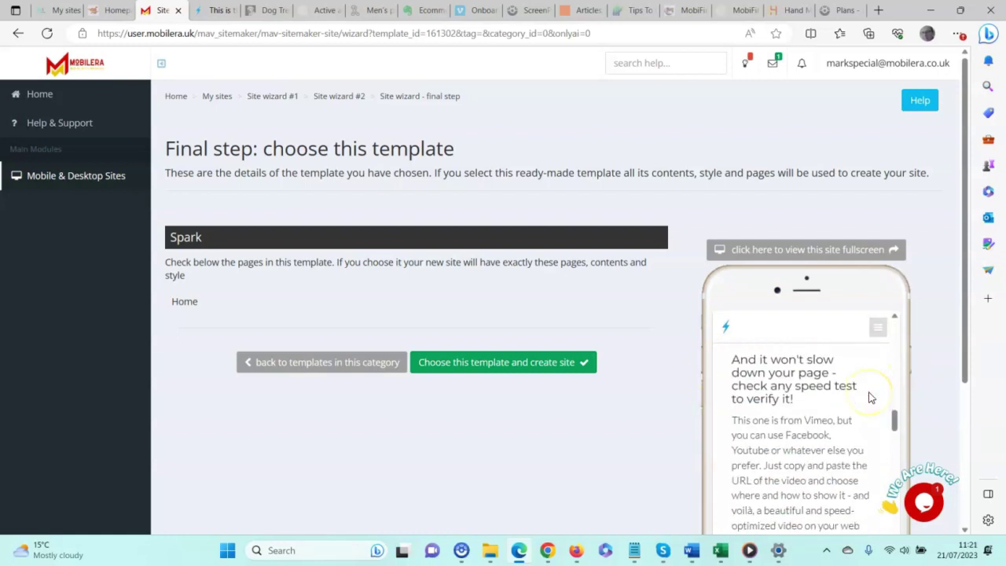
scroll(870, 397, "down", 8)
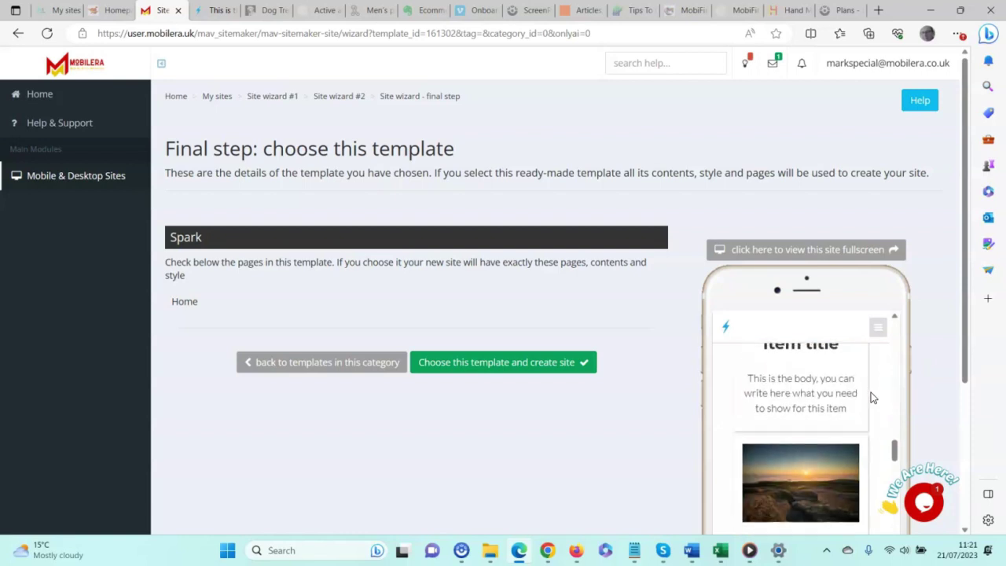
scroll(871, 397, "down", 10)
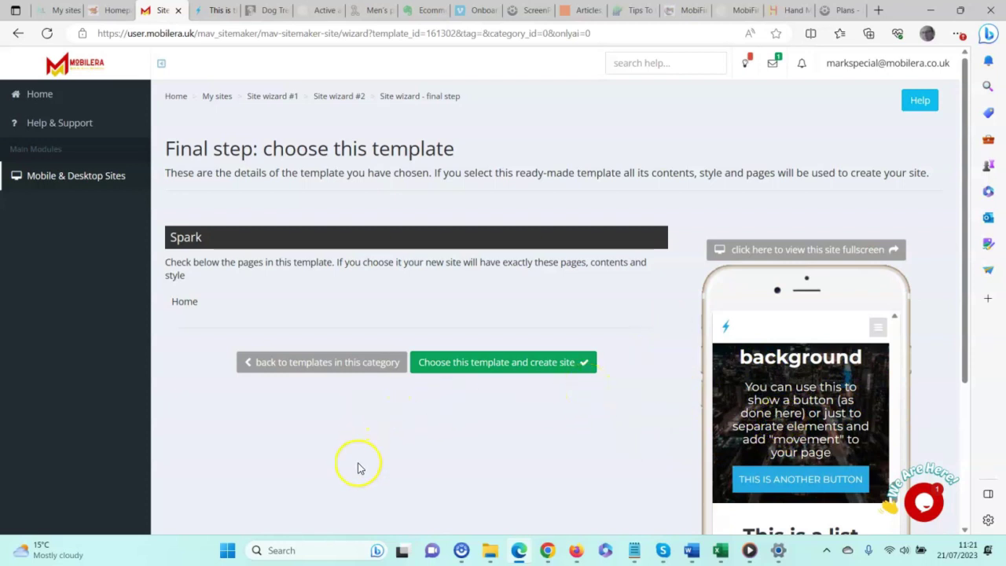
- Create a site named 'Spark Website' from the Spark template, confirming the ready-made template
left_click(477, 359)
left_click(646, 155)
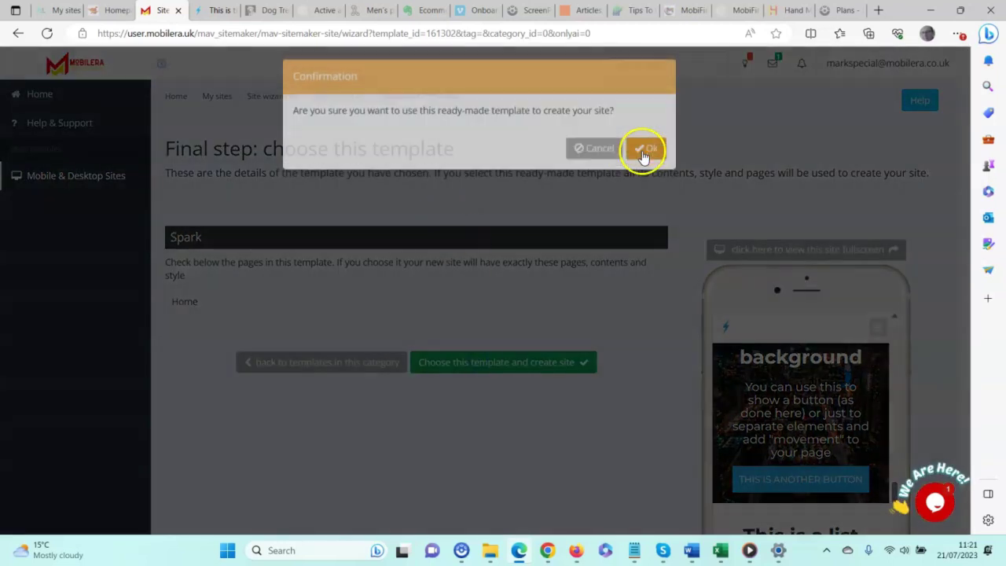
left_click(363, 140)
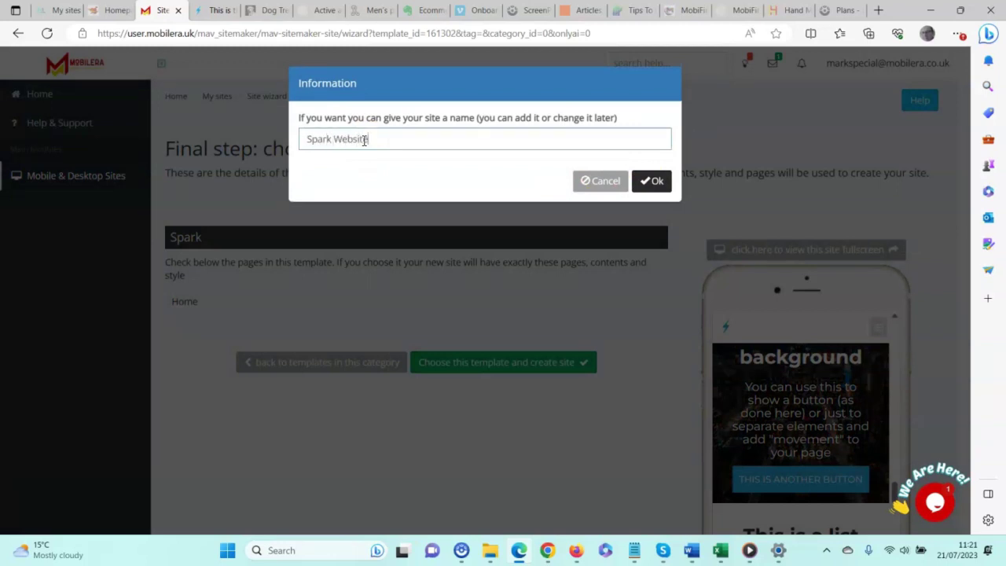
left_click(652, 181)
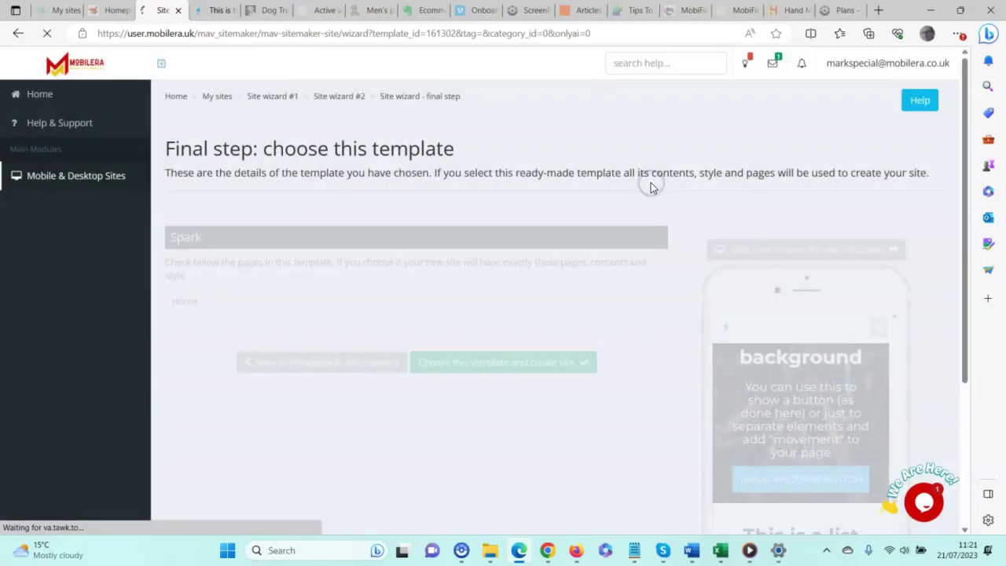
left_click(330, 273)
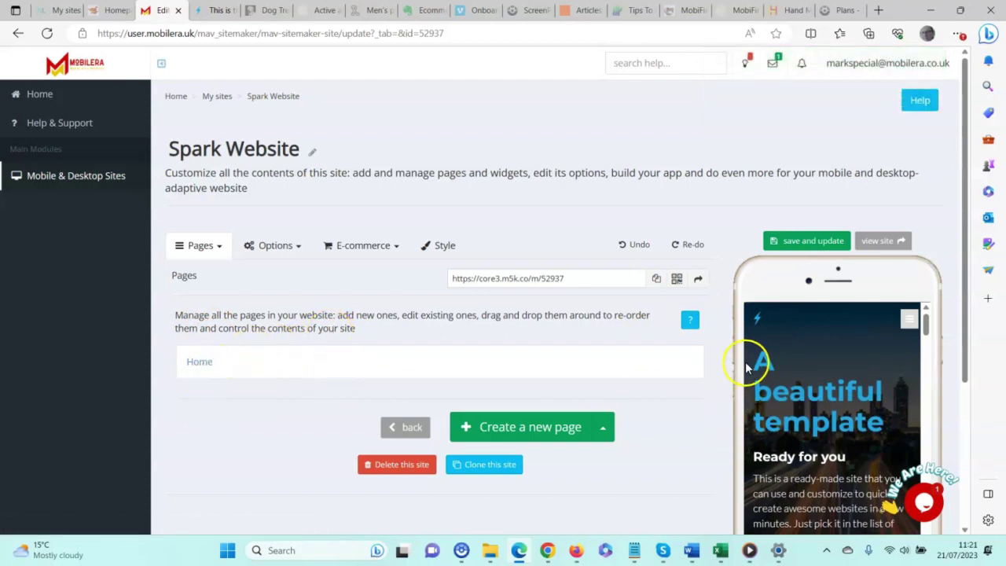
- Check the Create a new page dropdown options and select the single Home page
scroll(751, 367, "down", 3)
scroll(751, 366, "up", 3)
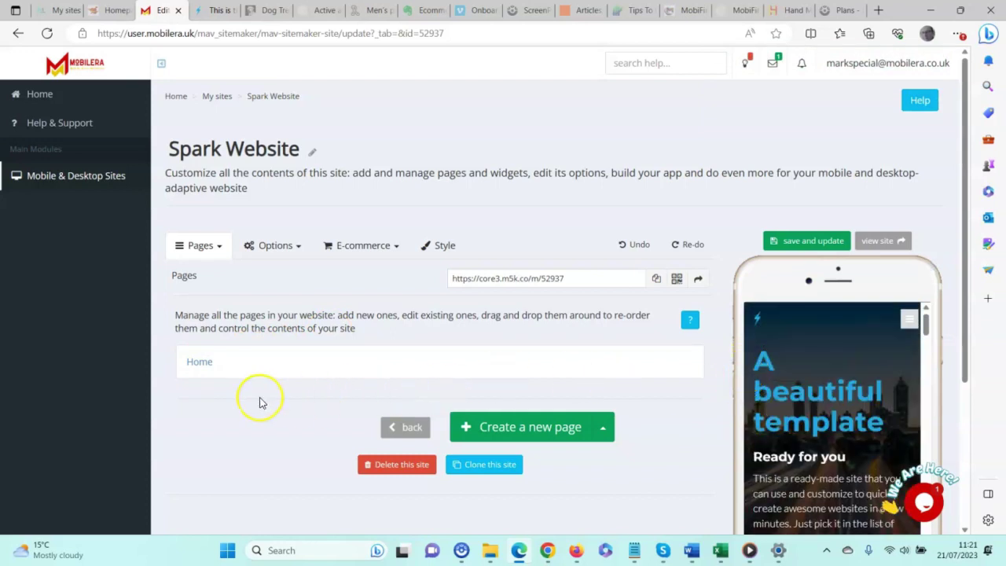
left_click(532, 429)
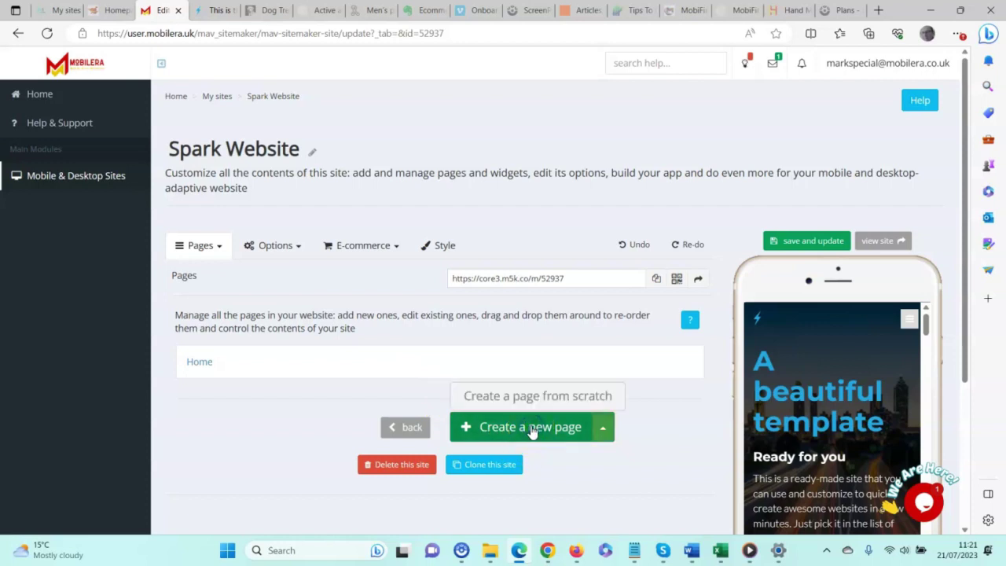
left_click(519, 398)
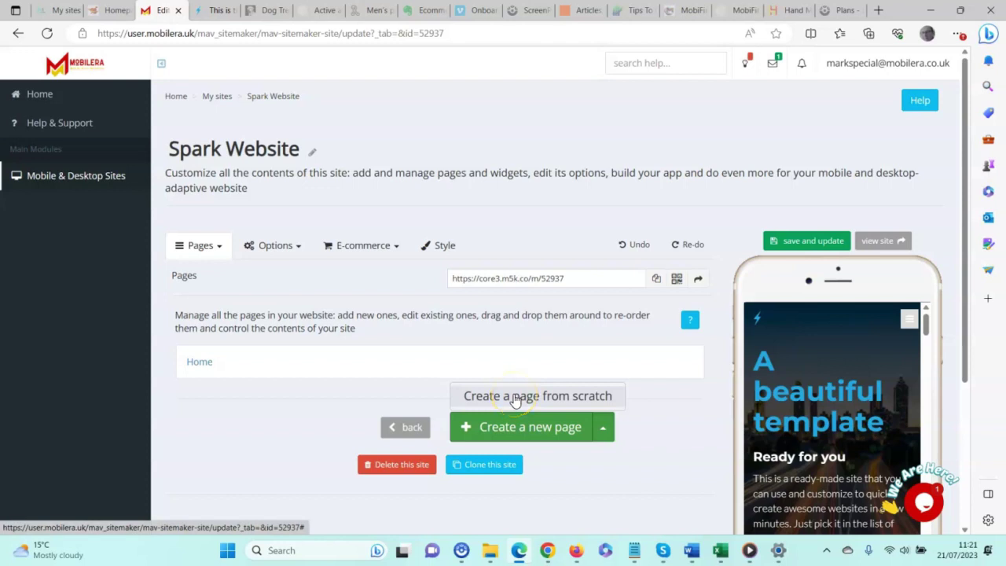
left_click(469, 395)
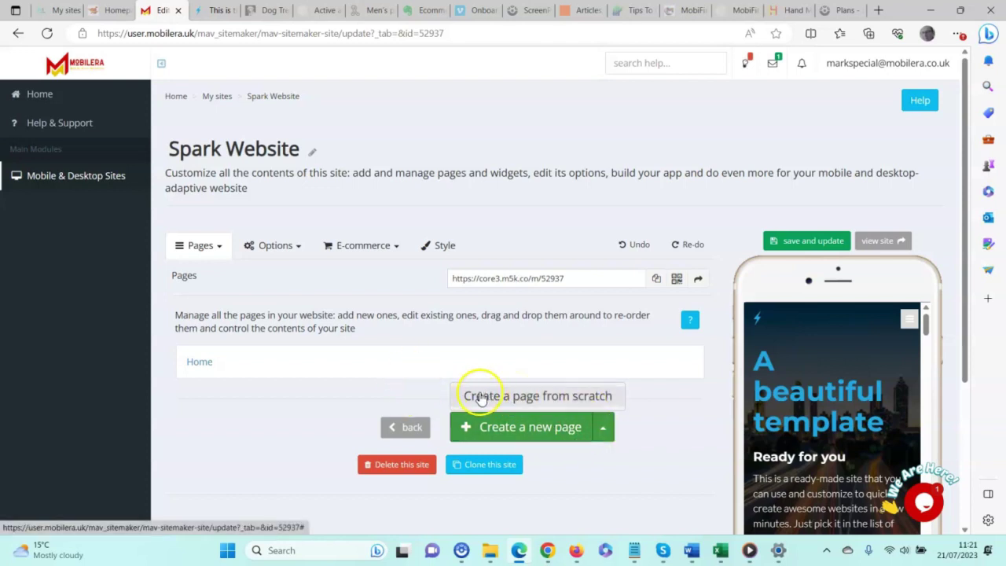
left_click(201, 363)
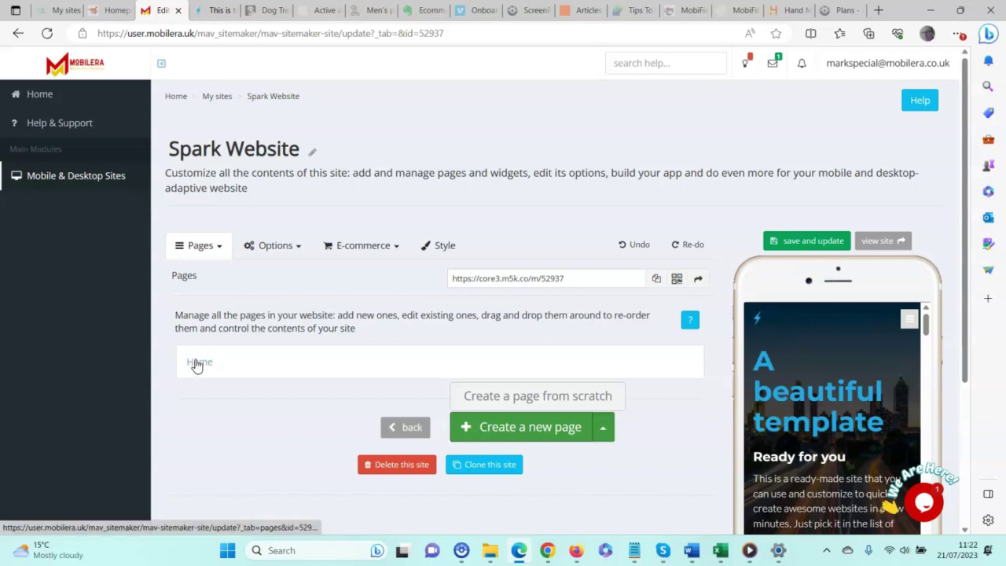
- Review the Home page widgets from header to separator and open the Header widget's settings
left_click(199, 364)
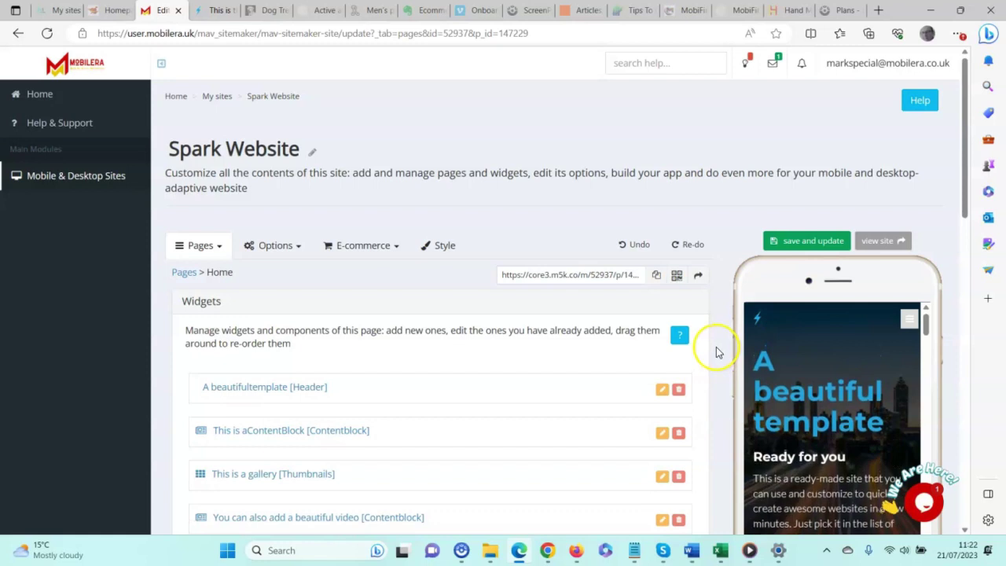
scroll(716, 353, "down", 2)
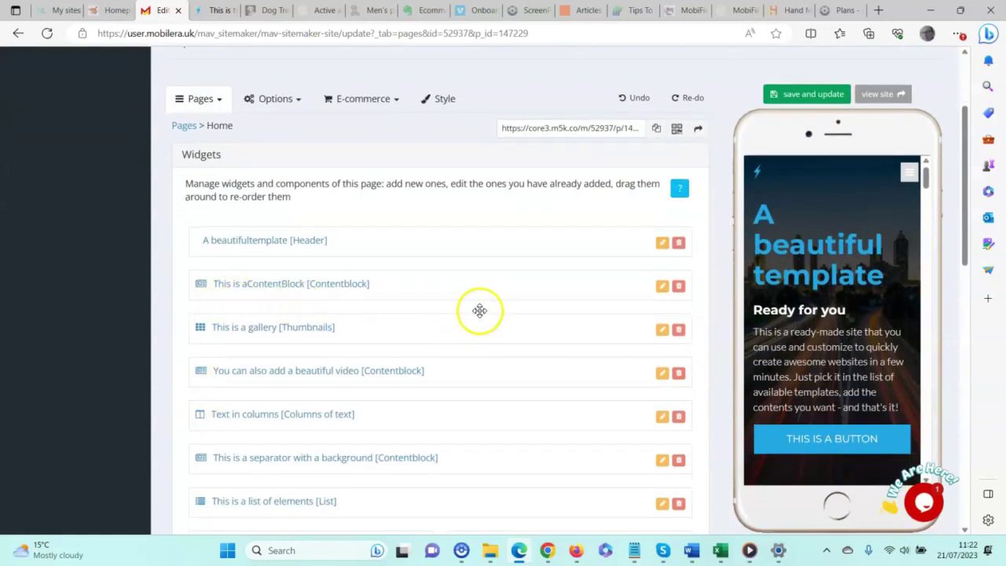
scroll(475, 326, "down", 3)
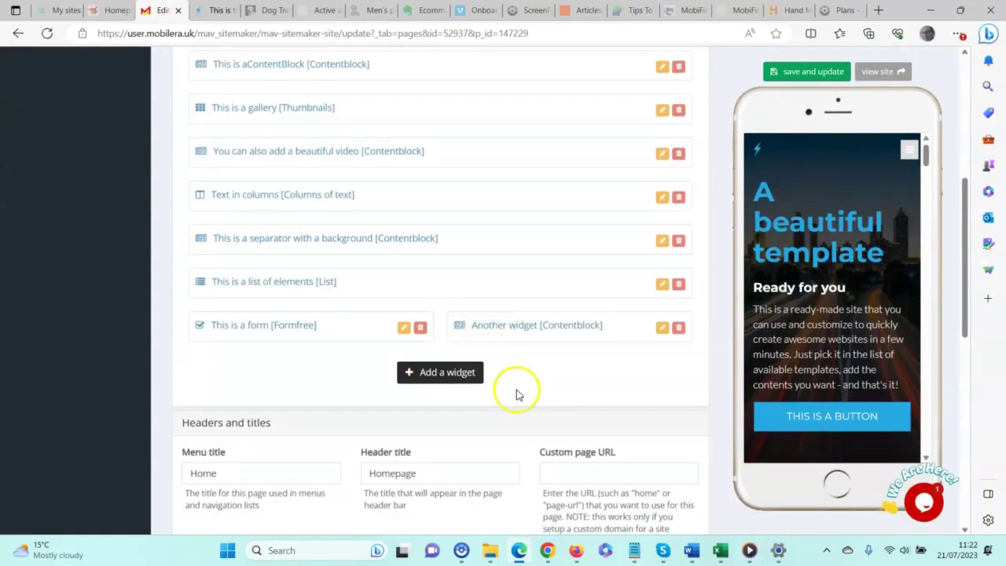
scroll(517, 393, "up", 3)
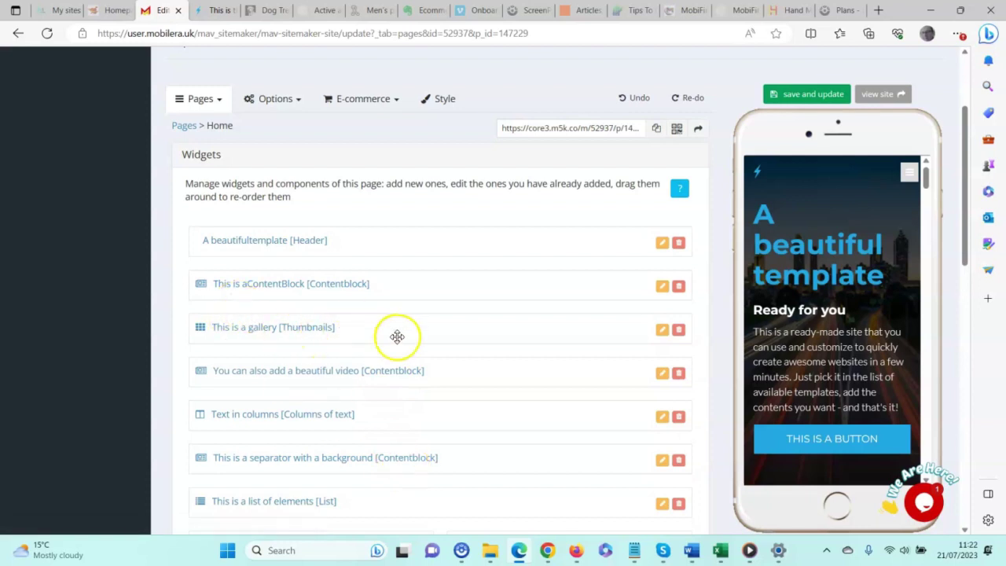
scroll(299, 250, "down", 2)
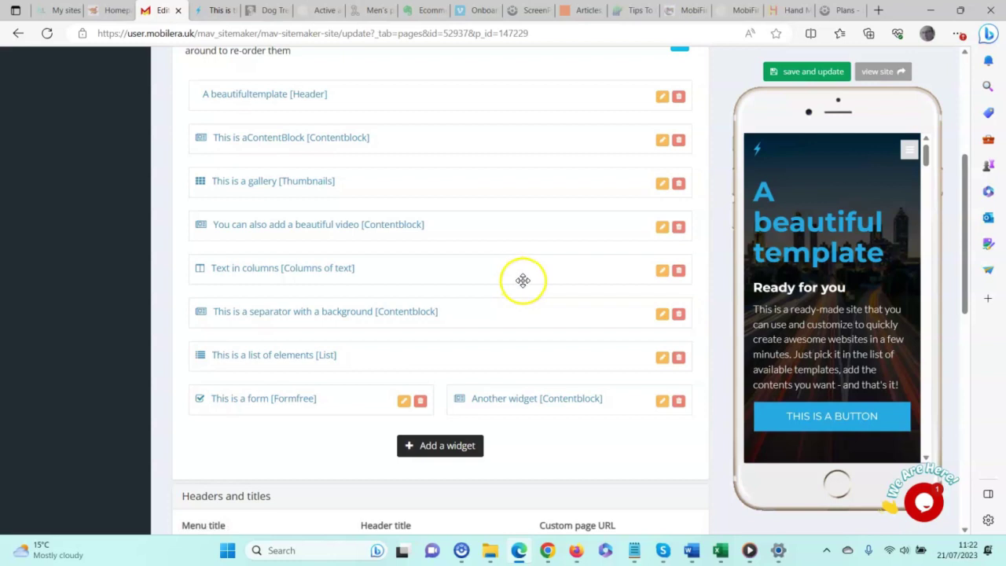
scroll(717, 285, "up", 3)
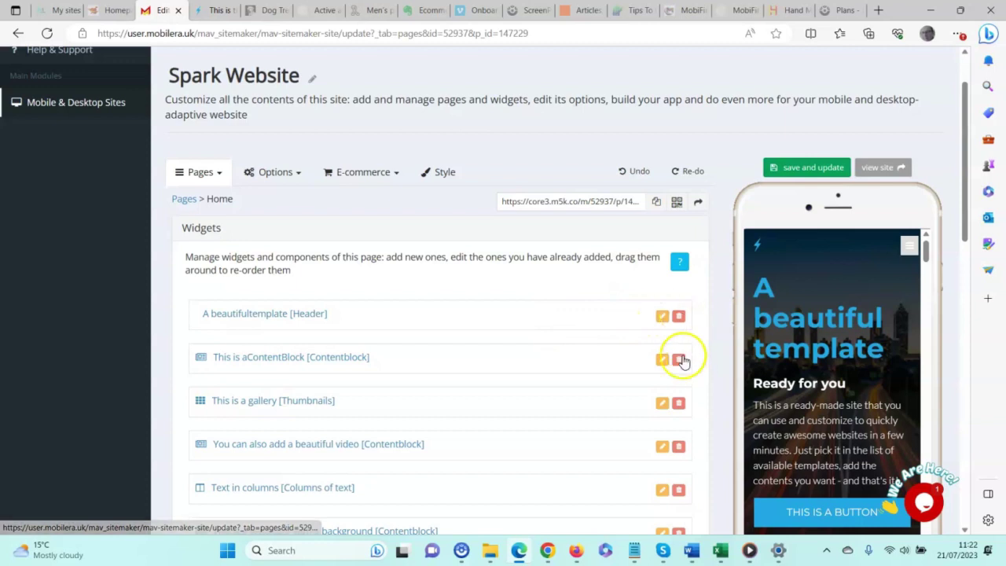
left_click(662, 318)
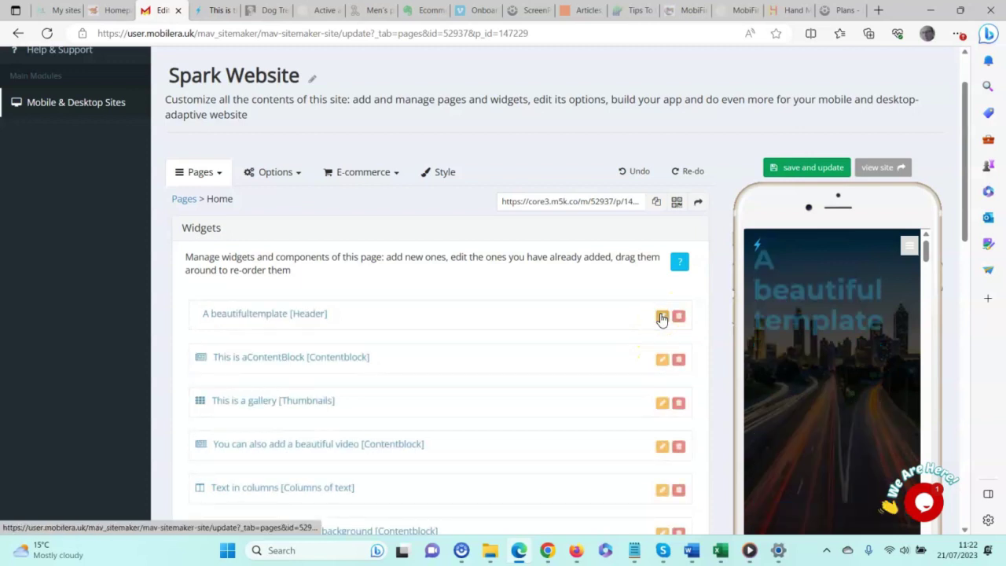
- Scroll the Header widget settings and expand Additional options to show Login required, Mobile only, Desktop only
left_click(662, 318)
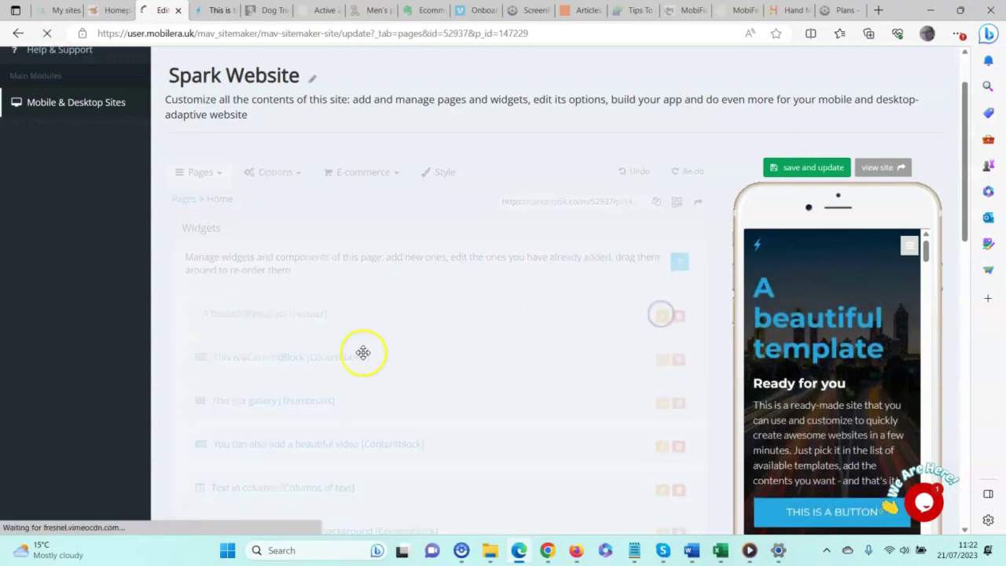
scroll(431, 391, "down", 3)
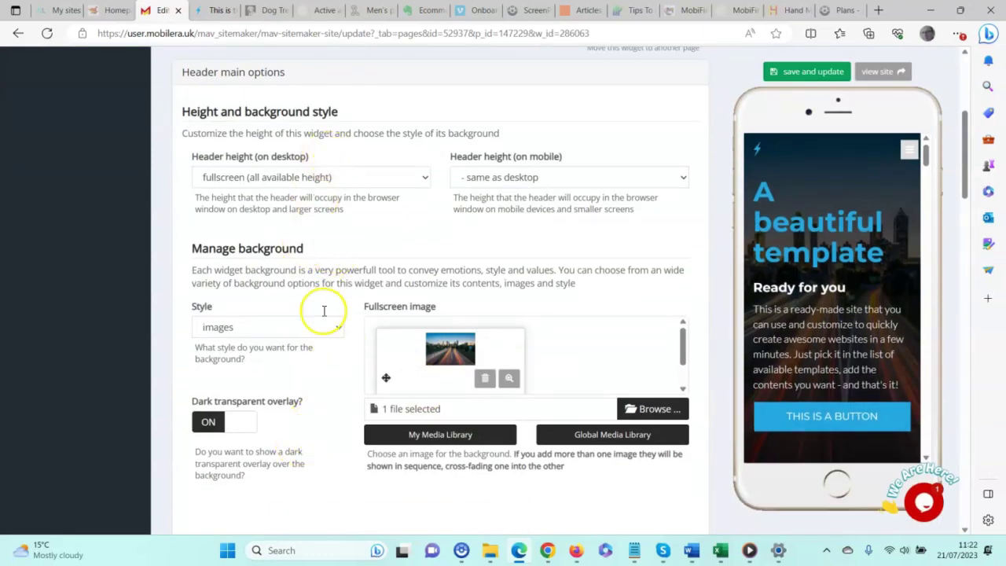
scroll(358, 431, "down", 2)
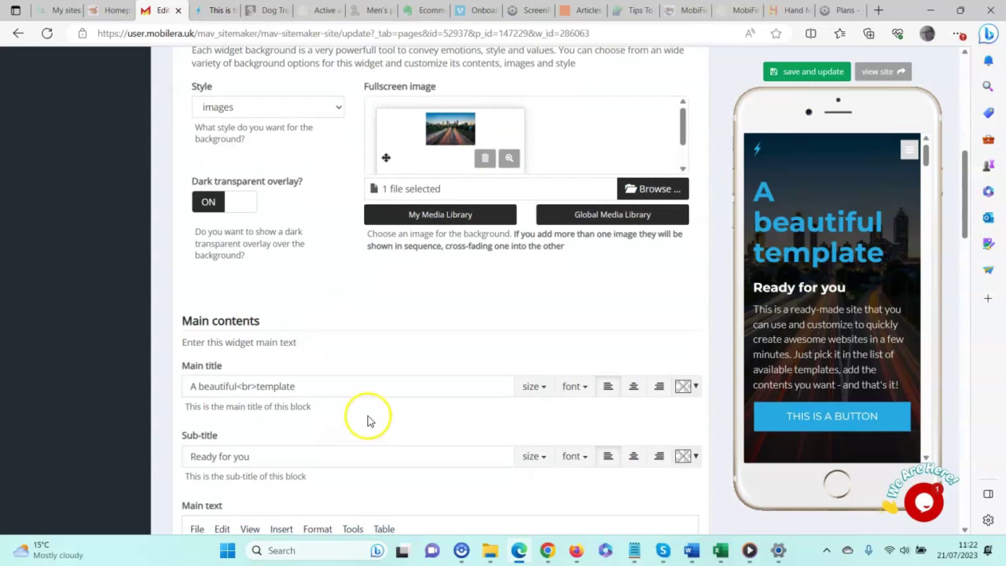
scroll(412, 397, "down", 4)
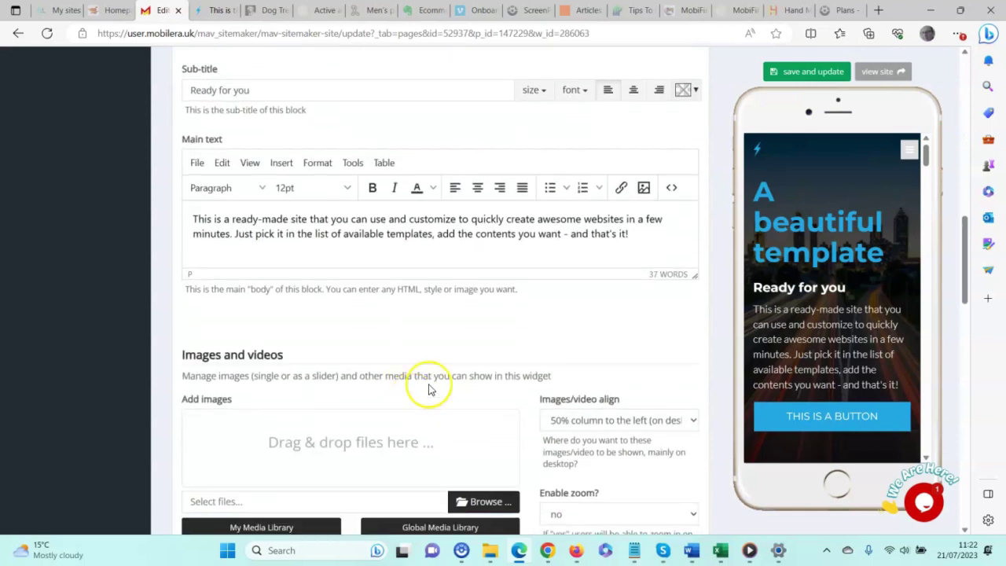
scroll(529, 417, "down", 2)
scroll(531, 422, "down", 1)
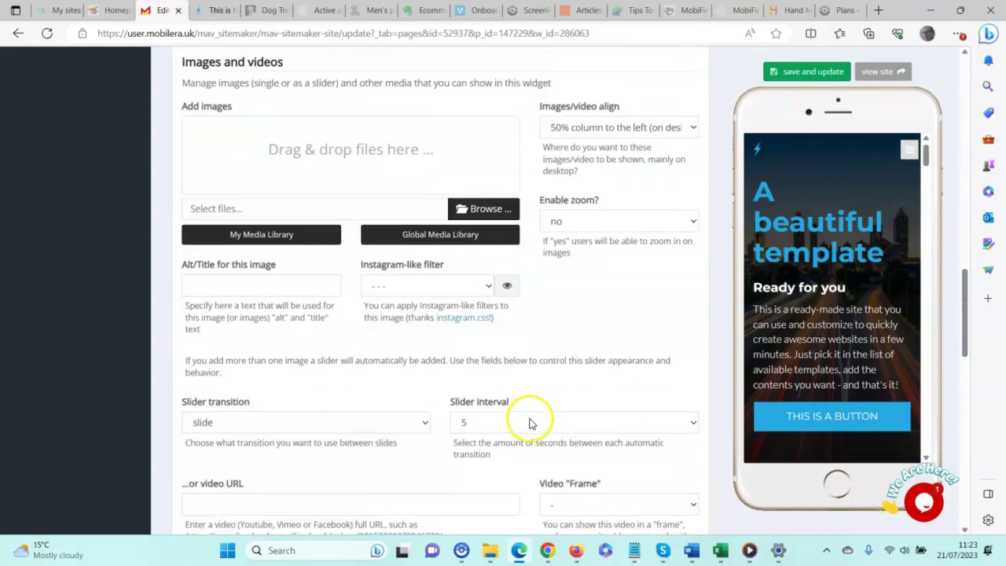
scroll(442, 405, "down", 2)
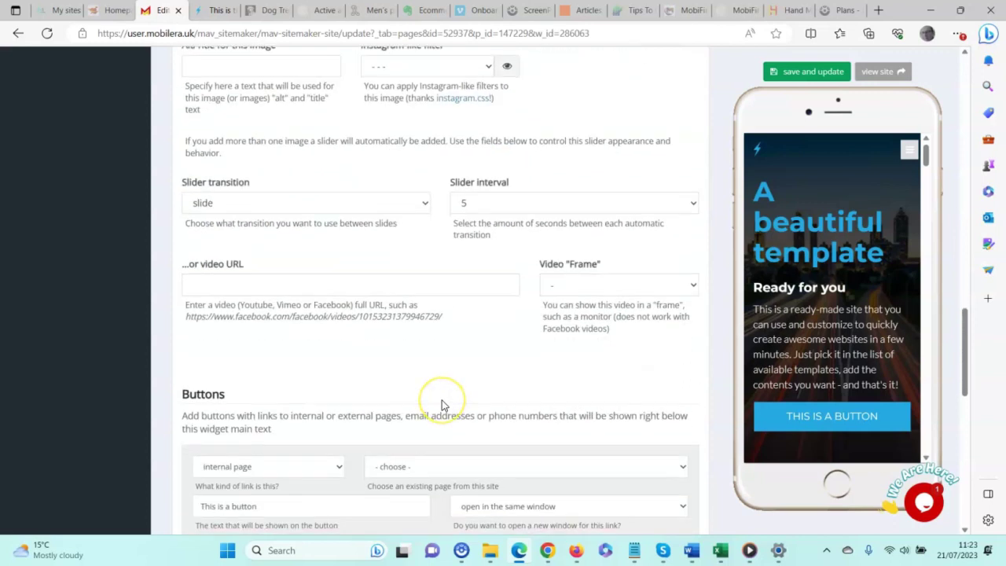
scroll(441, 404, "down", 2)
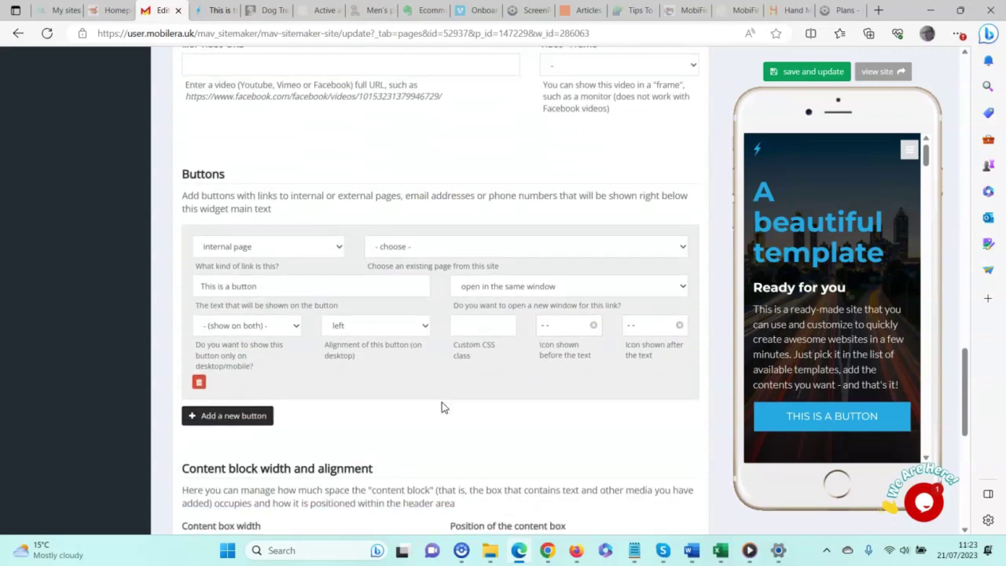
scroll(442, 407, "down", 5)
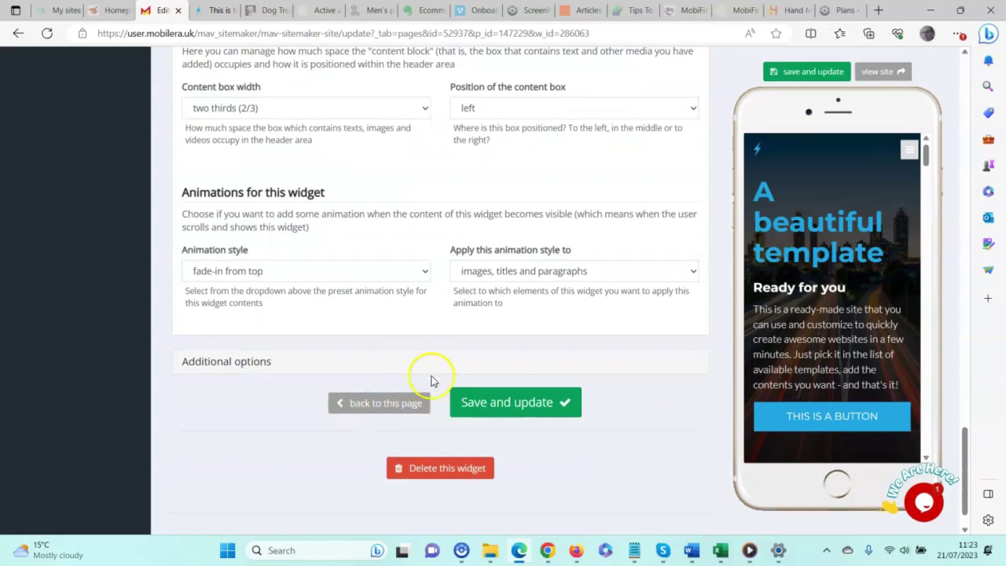
scroll(438, 388, "up", 1)
scroll(438, 387, "down", 1)
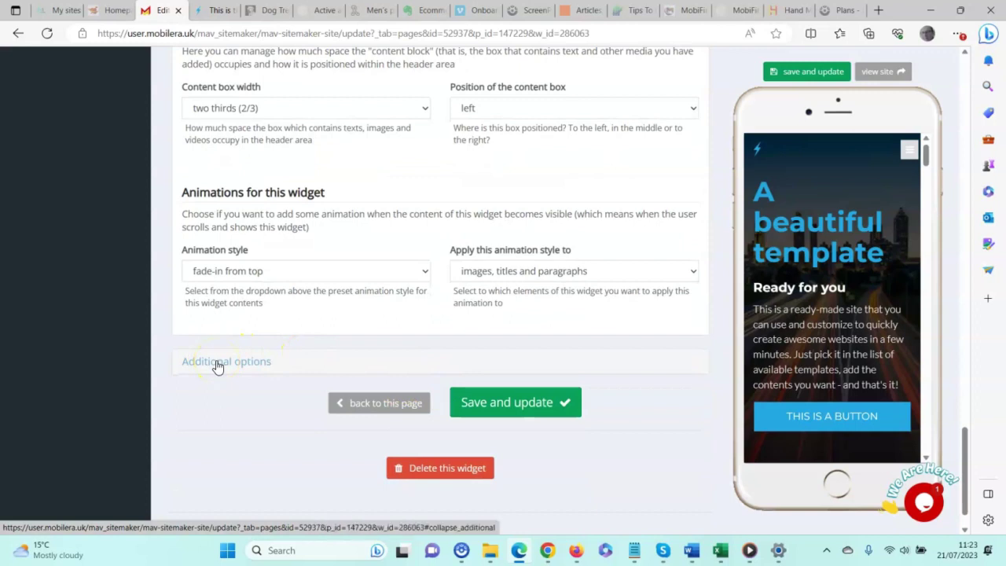
left_click(217, 363)
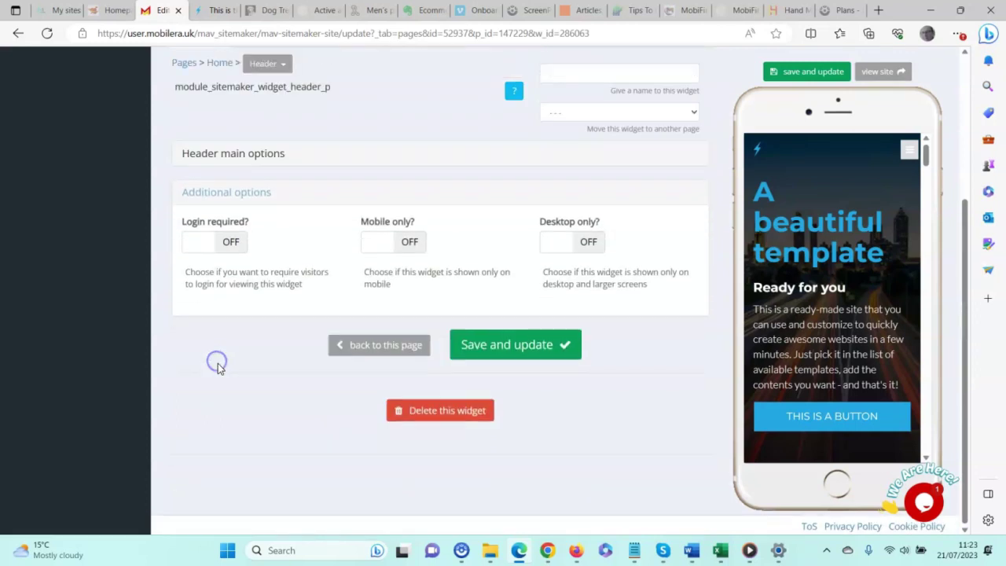
- Check the Desktop only toggle, leave visibility off, and return to the Home page widget list
scroll(314, 416, "up", 2)
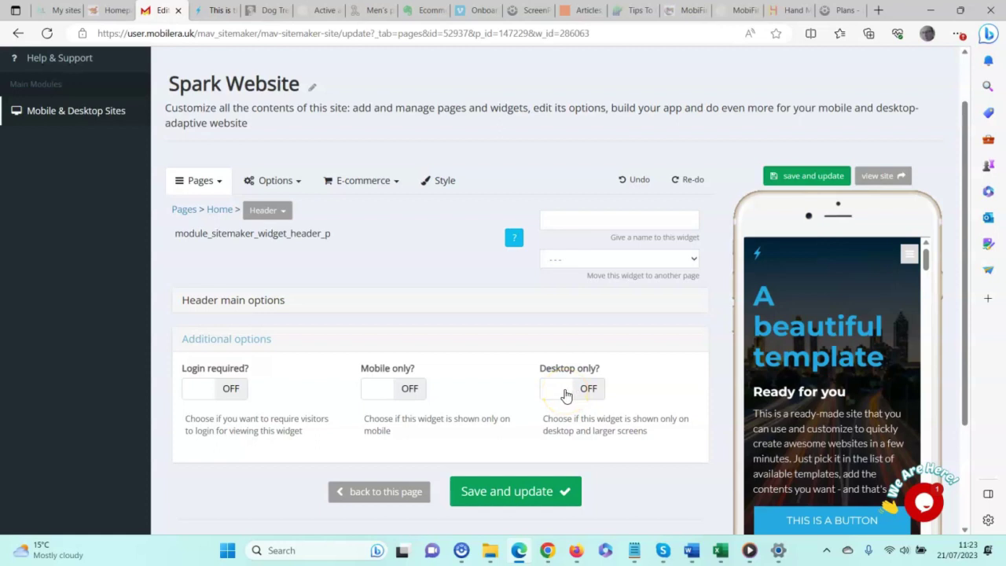
left_click(552, 390)
left_click(217, 340)
left_click(365, 493)
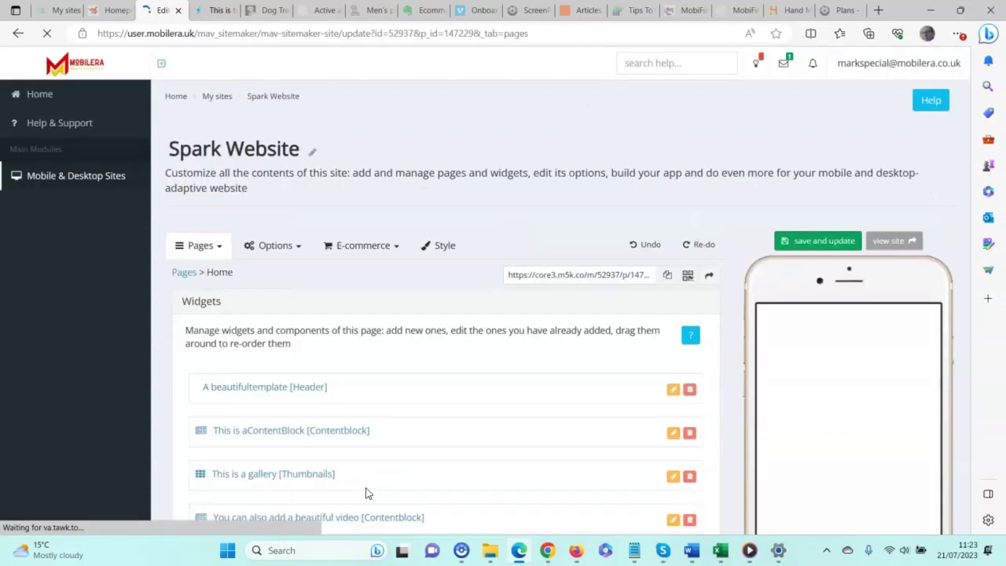
- Open the ContentBlock widget editor and review its title, main text and two-image slider
scroll(472, 420, "down", 2)
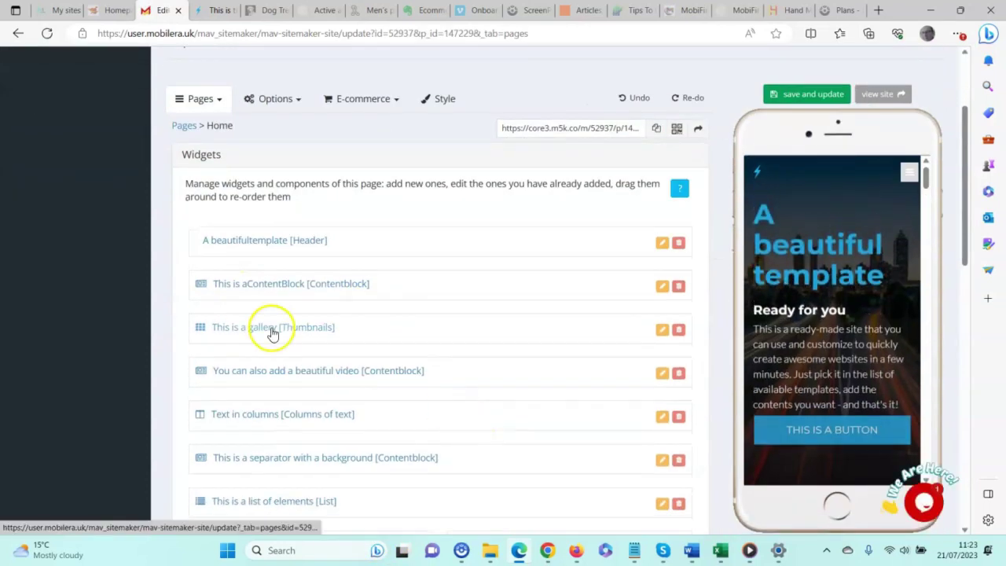
left_click(661, 285)
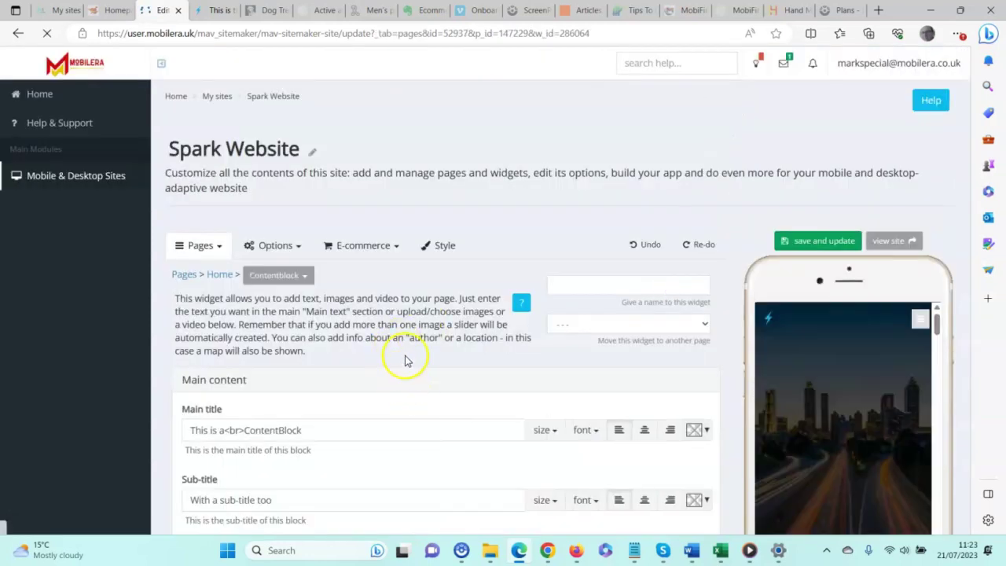
scroll(409, 354, "down", 3)
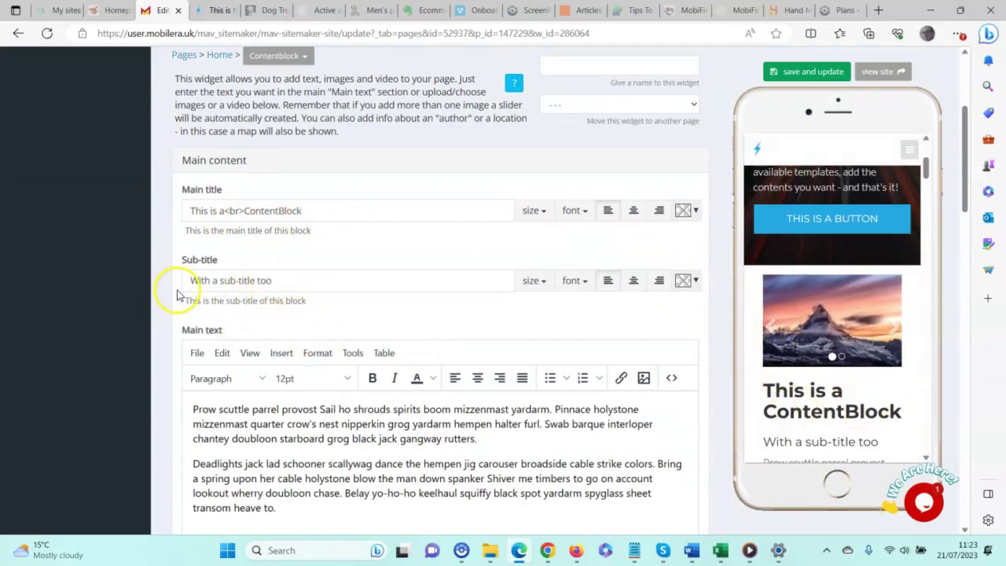
scroll(493, 451, "down", 2)
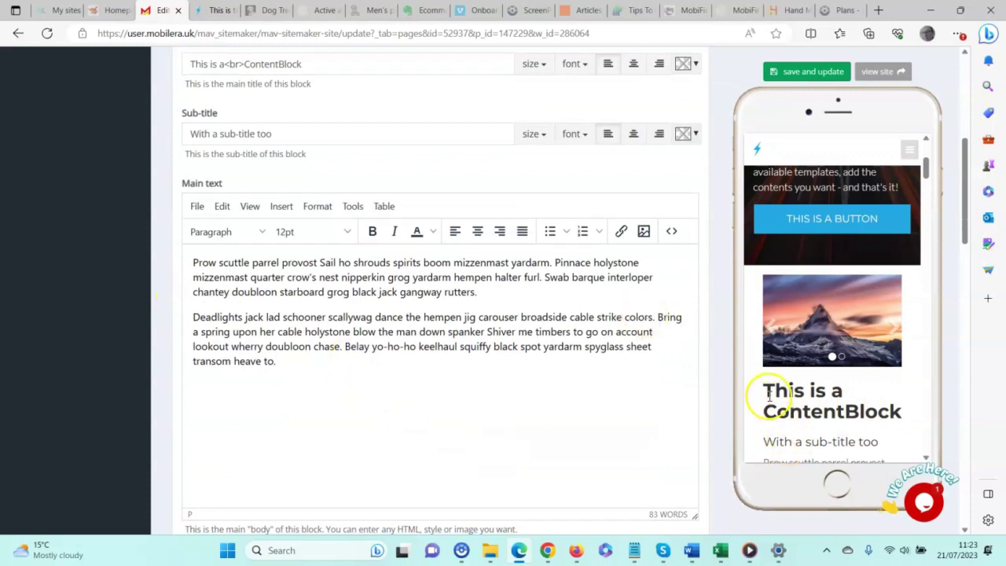
scroll(767, 399, "down", 3)
scroll(476, 382, "down", 5)
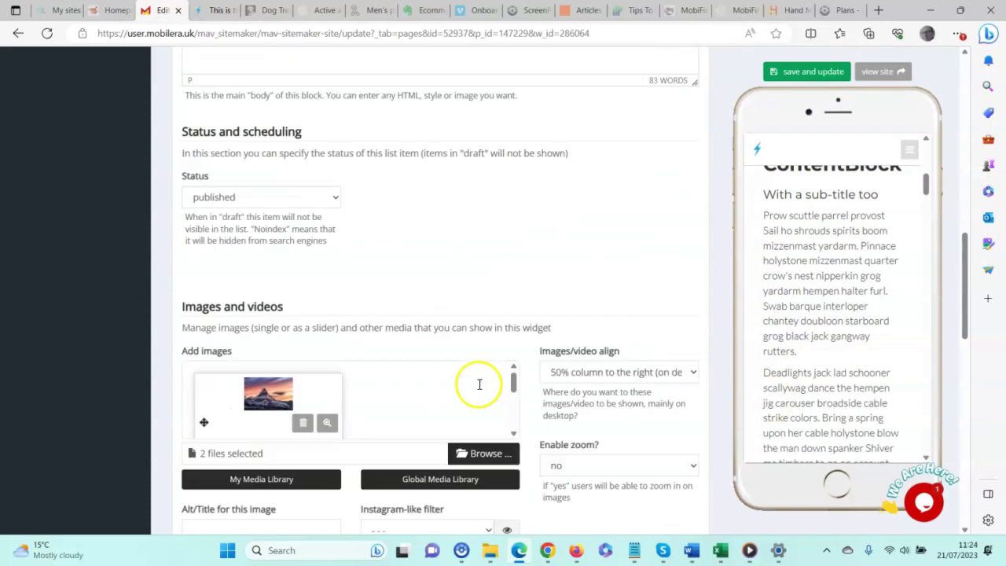
scroll(479, 384, "down", 2)
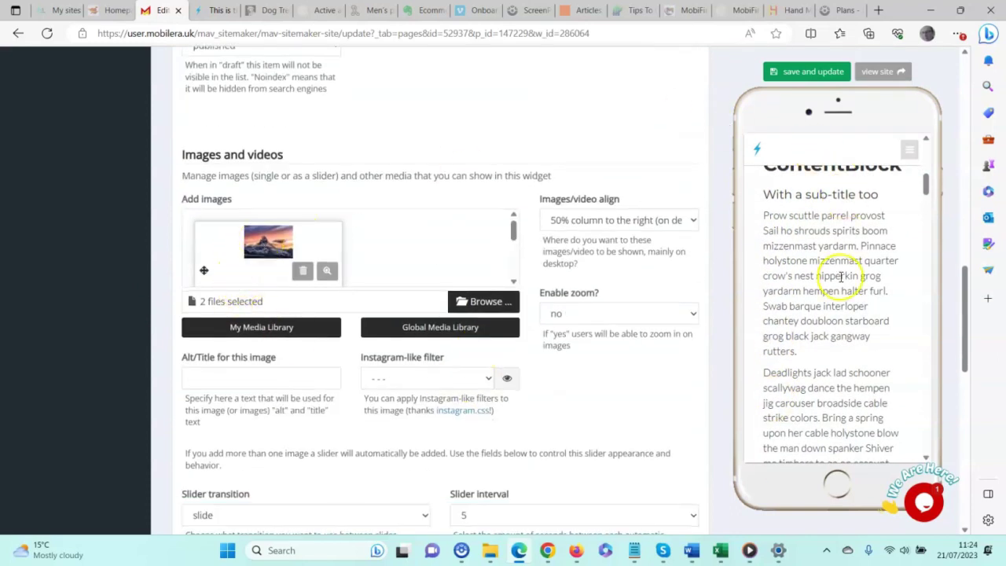
scroll(798, 354, "up", 5)
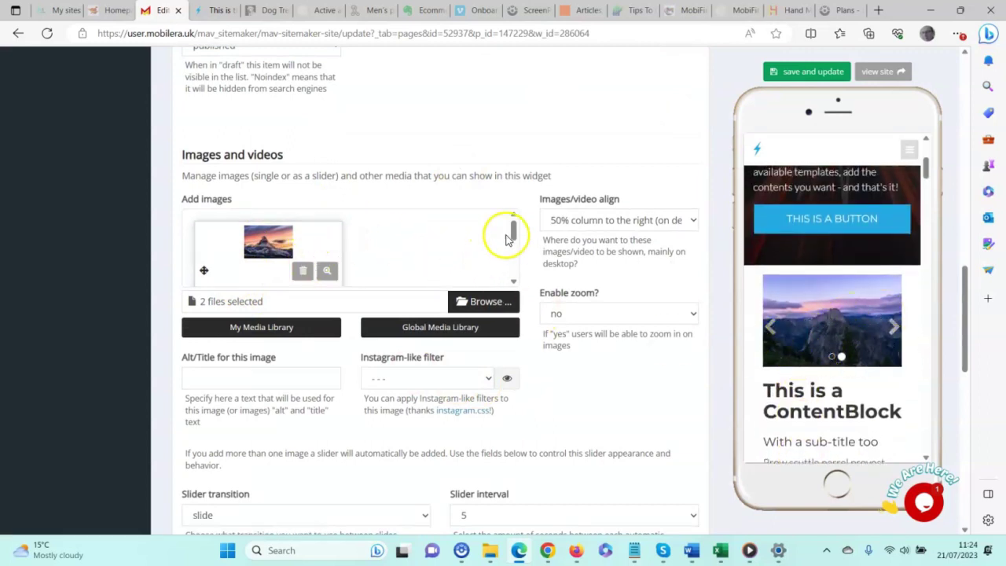
mouse_move(513, 230)
left_mouse_down()
mouse_move(516, 267)
mouse_move(513, 227)
left_mouse_up()
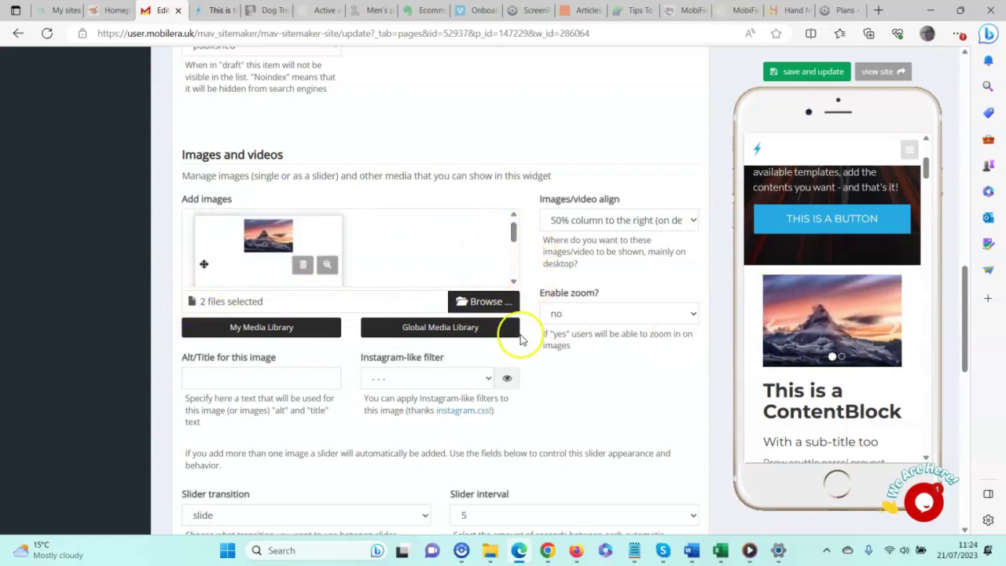
scroll(542, 384, "down", 3)
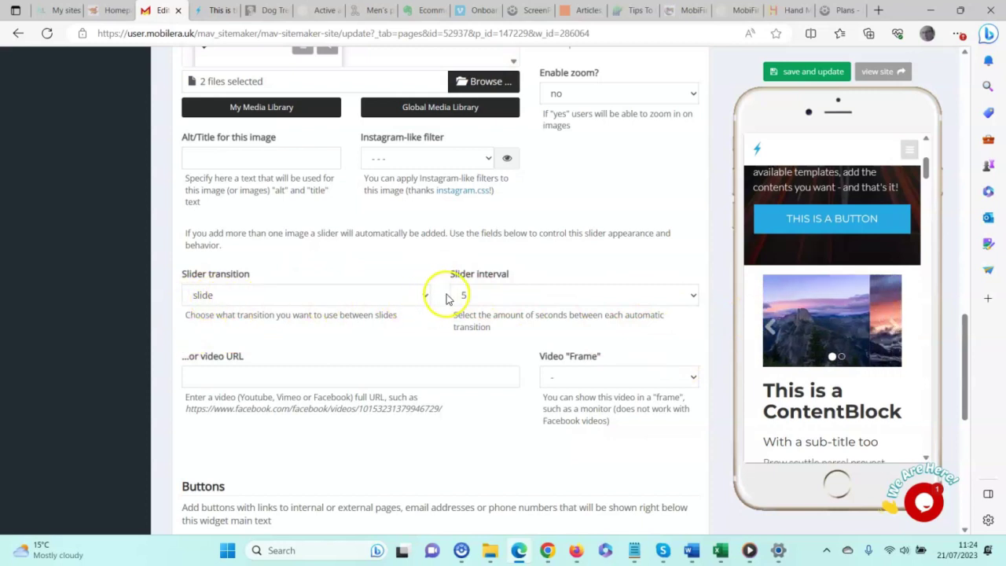
left_click(690, 294)
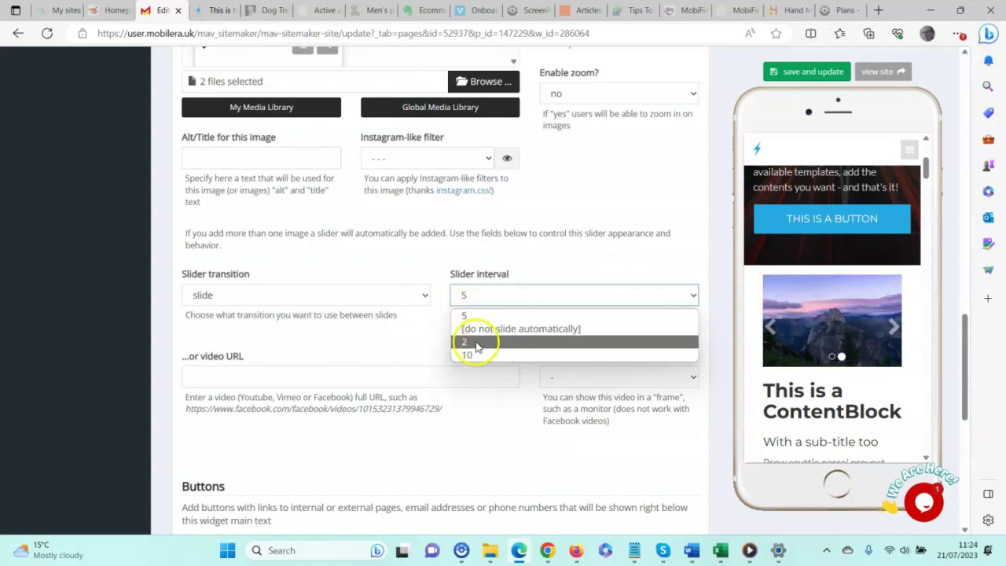
left_click(425, 297)
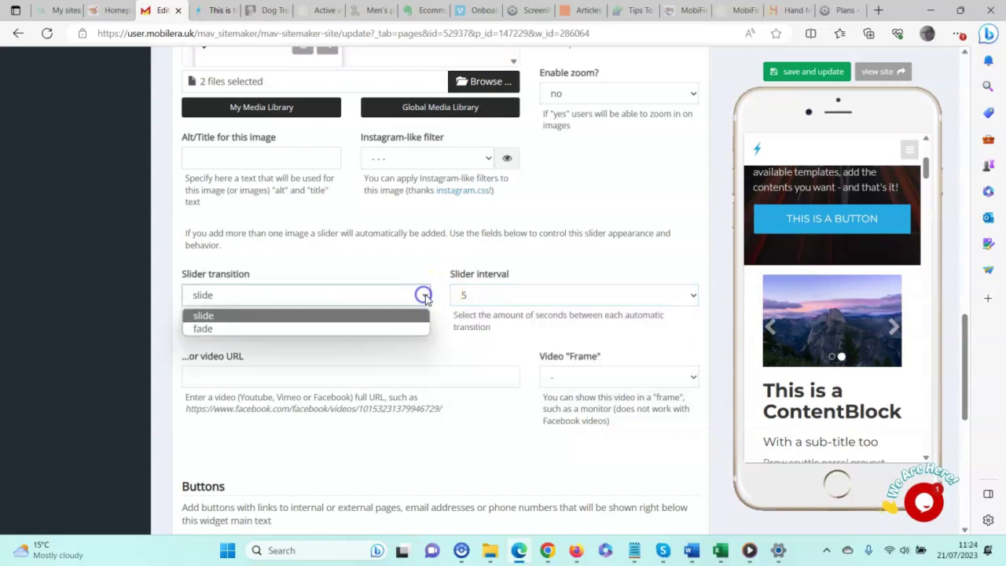
left_click(226, 316)
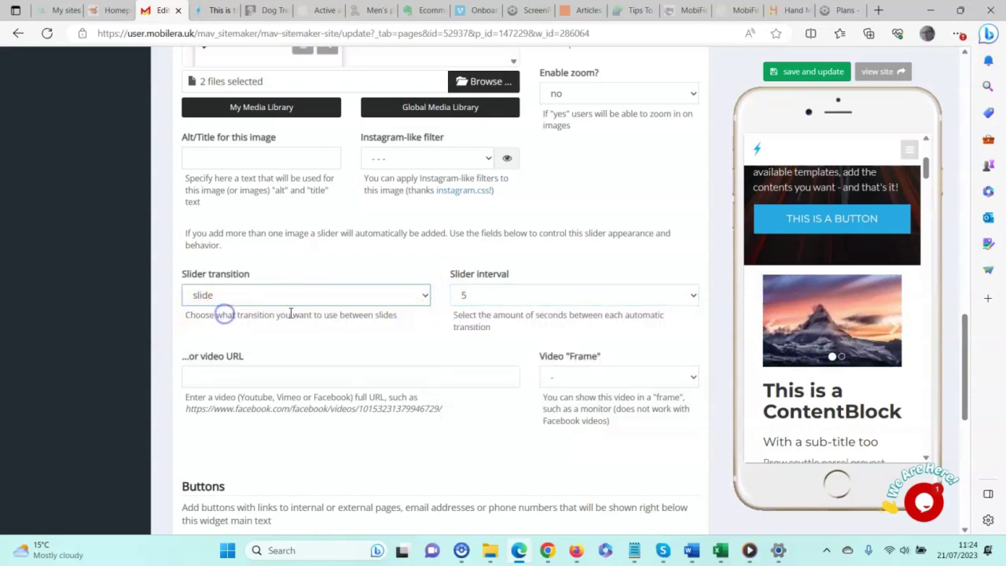
scroll(453, 341, "down", 2)
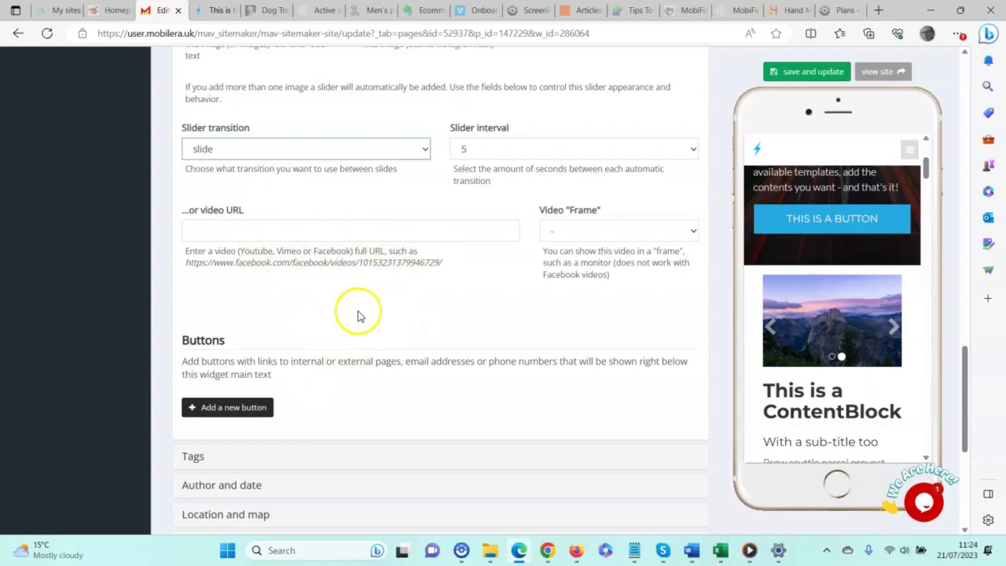
scroll(399, 355, "down", 2)
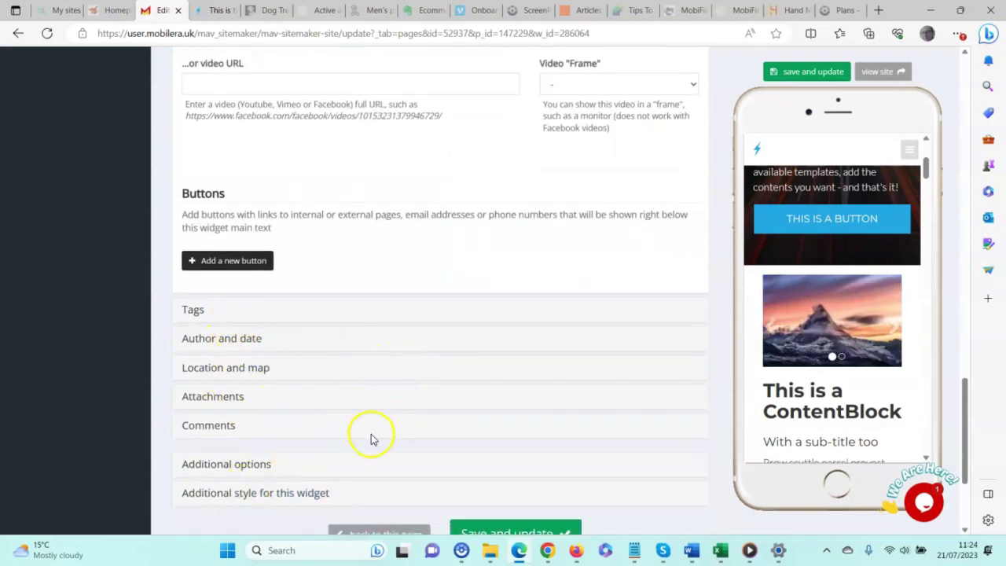
scroll(373, 438, "up", 5)
scroll(433, 420, "up", 10)
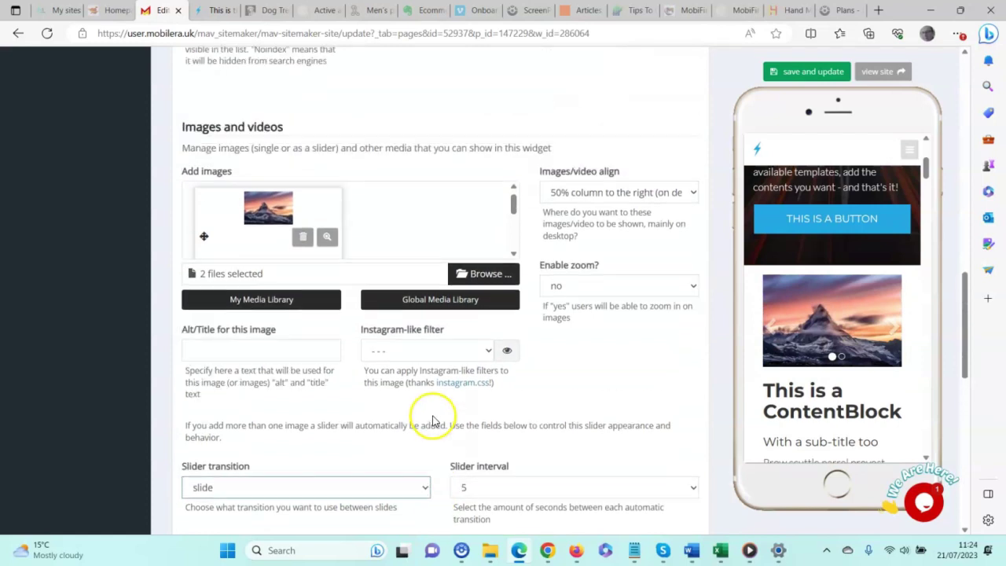